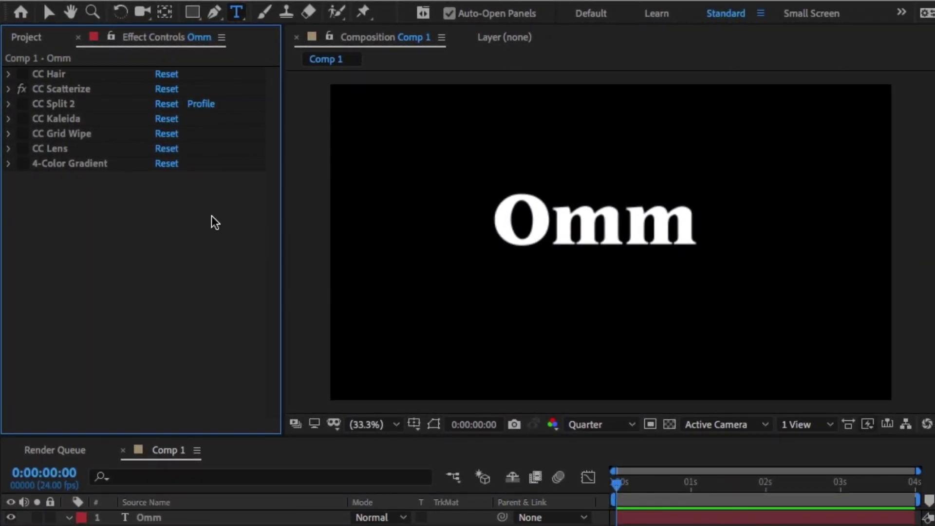
- Expand the CC Scatterize settings on the Omm text layer
{"action": "left_click", "coordinate": [10, 90]}
- Set CC Scatterize to Scatter -159, Right Twist 2x+1.0°, Left Twist -2x-128.0°, then disable it
{"action": "left_click_drag", "start_coordinate": [161, 104], "coordinate": [200, 108]}
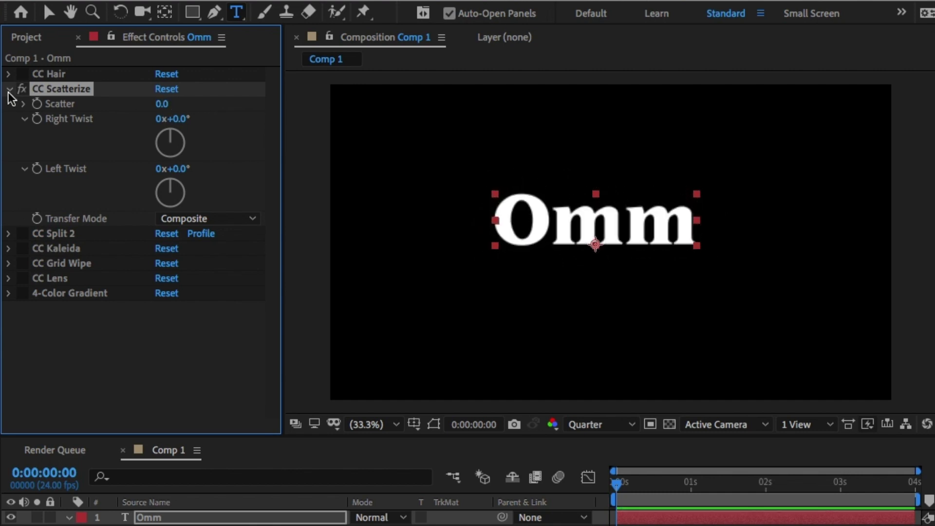
{"action": "left_click_drag", "start_coordinate": [162, 104], "coordinate": [21, 107]}
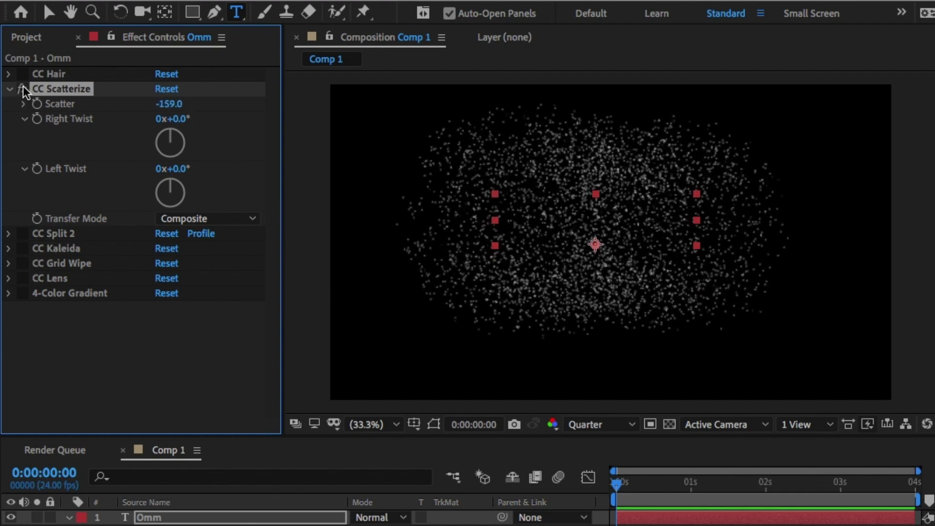
{"action": "mouse_move", "coordinate": [169, 140]}
{"action": "left_mouse_down"}
{"action": "mouse_move", "coordinate": [151, 165]}
{"action": "mouse_move", "coordinate": [119, 86]}
{"action": "mouse_move", "coordinate": [186, 194]}
{"action": "mouse_move", "coordinate": [173, 128]}
{"action": "left_mouse_up"}
{"action": "left_click_drag", "start_coordinate": [165, 183], "coordinate": [151, 209]}
{"action": "left_click", "coordinate": [21, 89]}
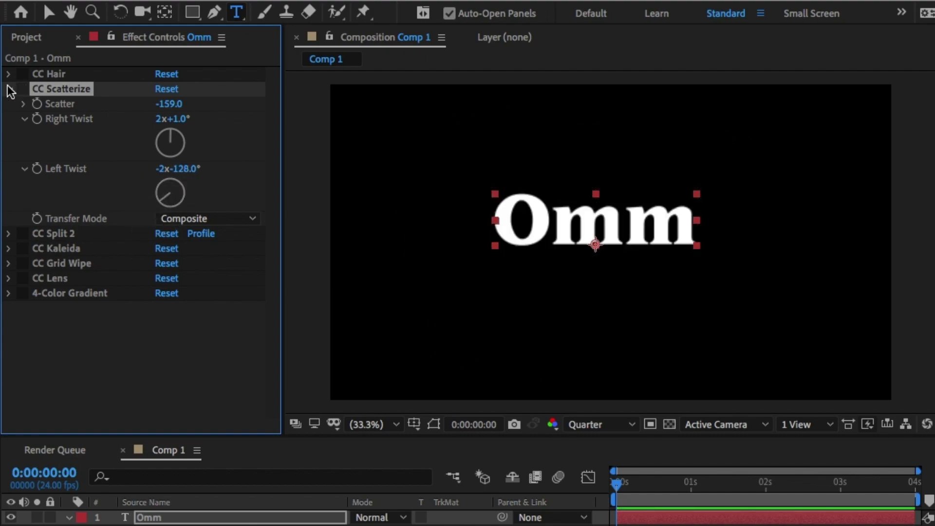
{"action": "left_click", "coordinate": [9, 88]}
- Place CC Split 2 Point A at 567,462 and Point B at 1245.8,487.6, then disable it
{"action": "left_click", "coordinate": [8, 103]}
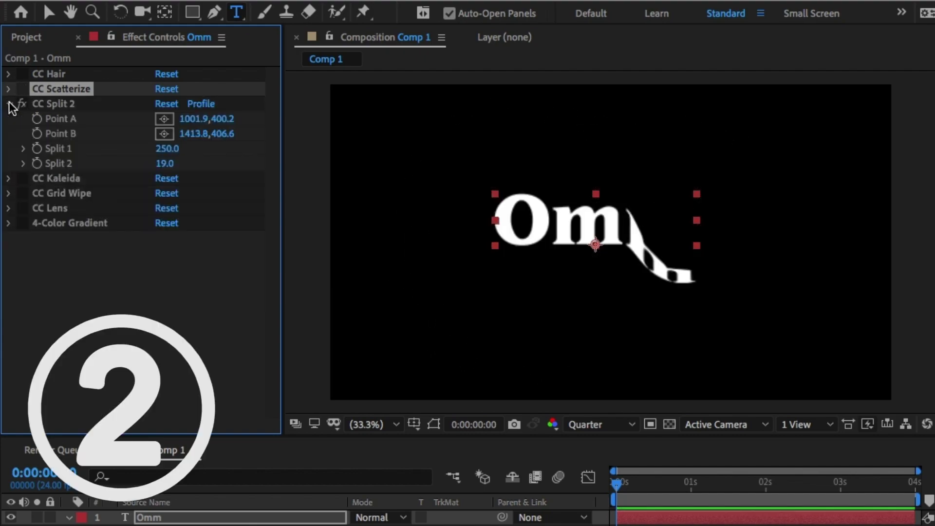
{"action": "left_click", "coordinate": [164, 119]}
{"action": "left_click", "coordinate": [496, 220]}
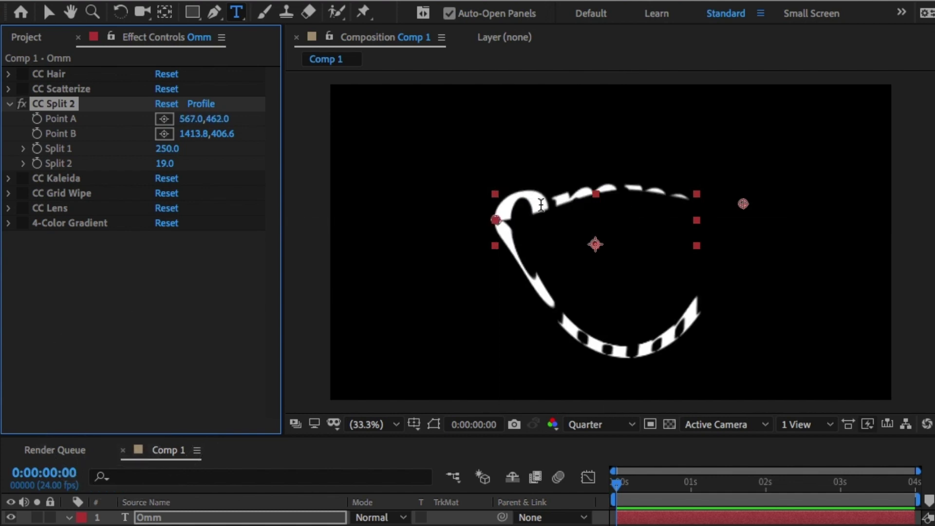
{"action": "key", "text": "v"}
{"action": "left_click_drag", "start_coordinate": [744, 203], "coordinate": [580, 224]}
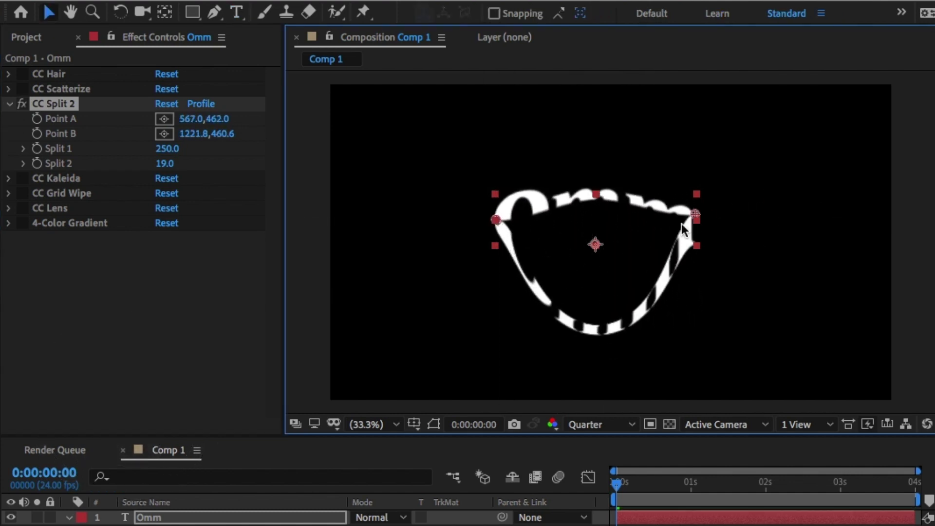
{"action": "left_click_drag", "start_coordinate": [682, 224], "coordinate": [582, 287]}
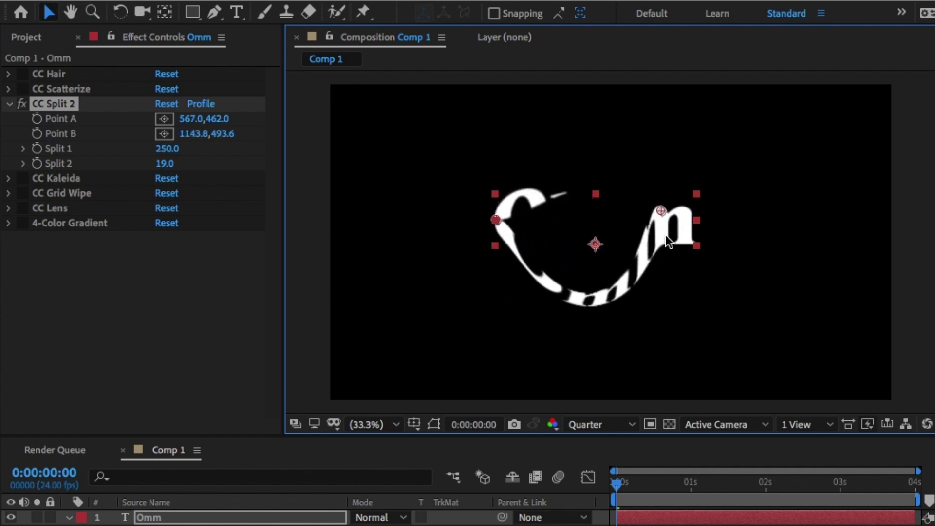
{"action": "left_click_drag", "start_coordinate": [665, 234], "coordinate": [547, 279]}
{"action": "left_click_drag", "start_coordinate": [508, 240], "coordinate": [697, 231]}
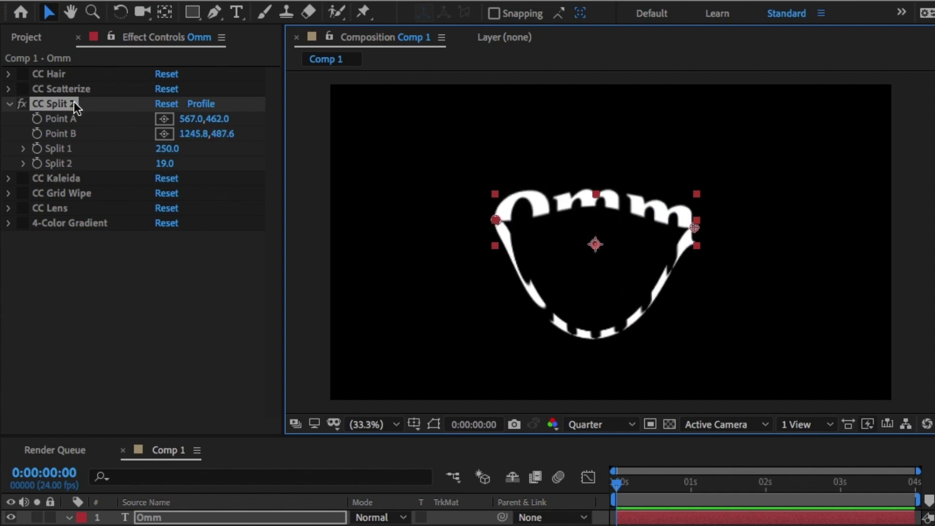
{"action": "left_click", "coordinate": [21, 104]}
{"action": "left_click", "coordinate": [9, 103]}
- Give CC Kaleida Size 6.4, Wheel mirroring and 318° rotation, then switch it off
{"action": "left_click", "coordinate": [22, 119]}
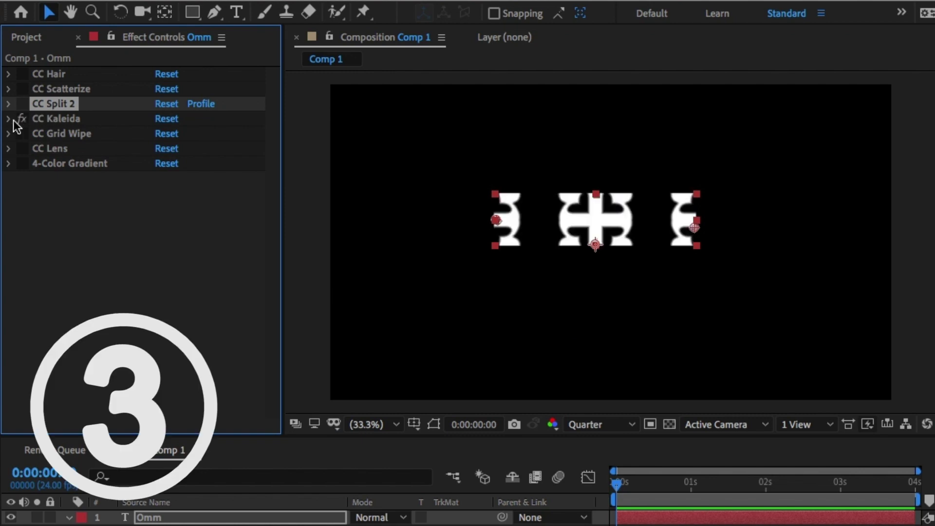
{"action": "left_click", "coordinate": [9, 119]}
{"action": "mouse_move", "coordinate": [165, 149]}
{"action": "left_mouse_down"}
{"action": "mouse_move", "coordinate": [178, 149]}
{"action": "mouse_move", "coordinate": [155, 149]}
{"action": "left_mouse_up"}
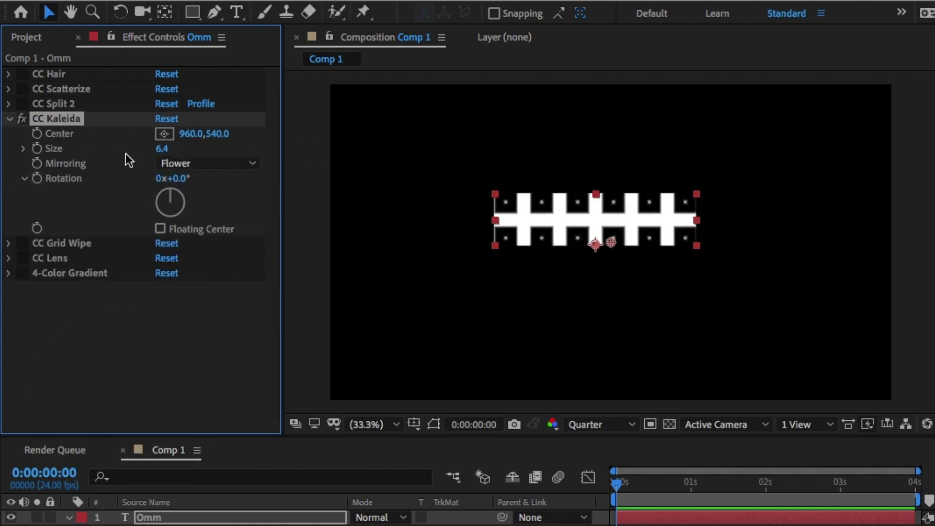
{"action": "mouse_move", "coordinate": [171, 191]}
{"action": "left_mouse_down"}
{"action": "mouse_move", "coordinate": [157, 211]}
{"action": "mouse_move", "coordinate": [179, 191]}
{"action": "mouse_move", "coordinate": [177, 208]}
{"action": "left_mouse_up"}
{"action": "left_click", "coordinate": [194, 166]}
{"action": "left_click", "coordinate": [195, 200]}
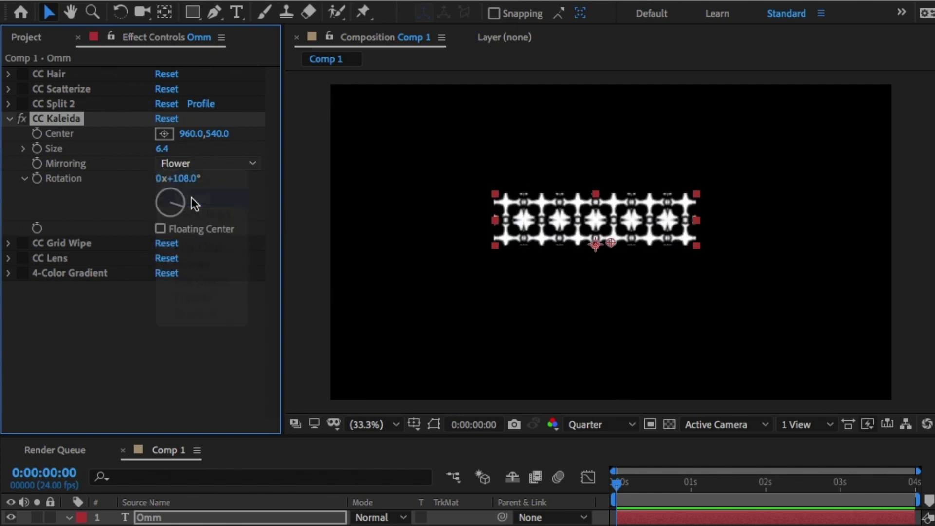
{"action": "mouse_move", "coordinate": [181, 209]}
{"action": "left_mouse_down"}
{"action": "mouse_move", "coordinate": [164, 213]}
{"action": "mouse_move", "coordinate": [165, 200]}
{"action": "left_mouse_up"}
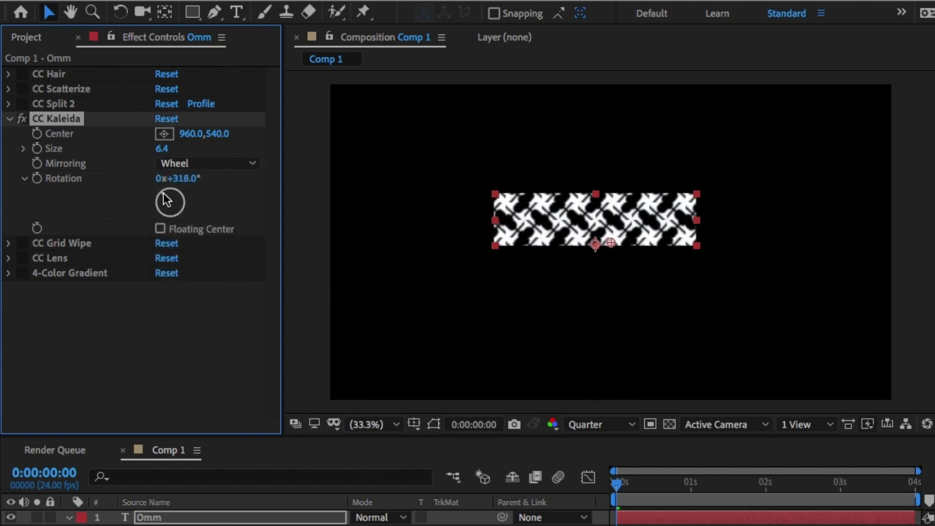
{"action": "left_click", "coordinate": [22, 118]}
{"action": "left_click", "coordinate": [8, 118]}
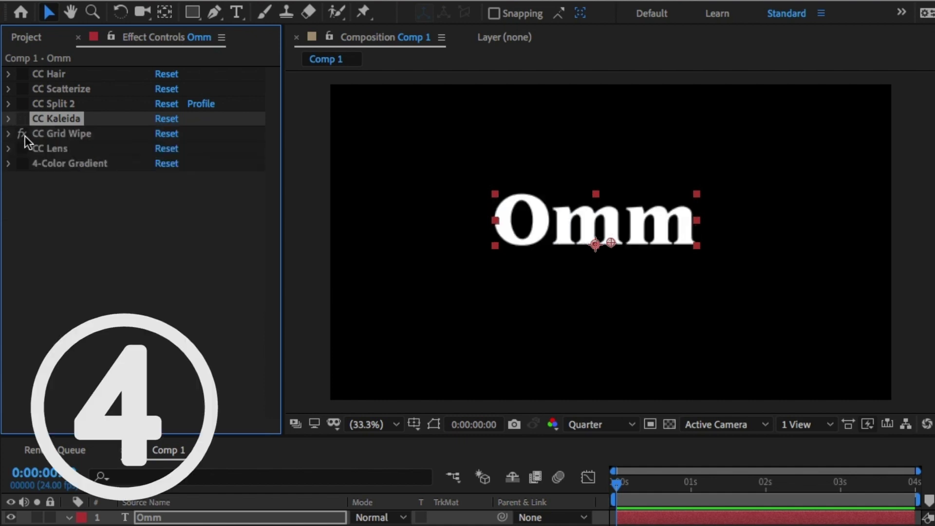
- Set CC Grid Wipe Completion to 20%
{"action": "left_click", "coordinate": [9, 133]}
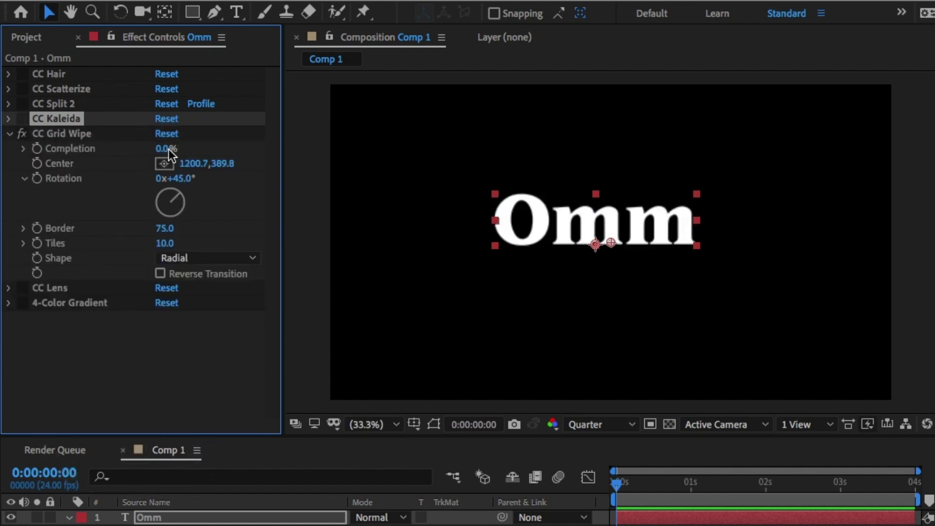
{"action": "left_click_drag", "start_coordinate": [170, 149], "coordinate": [195, 150]}
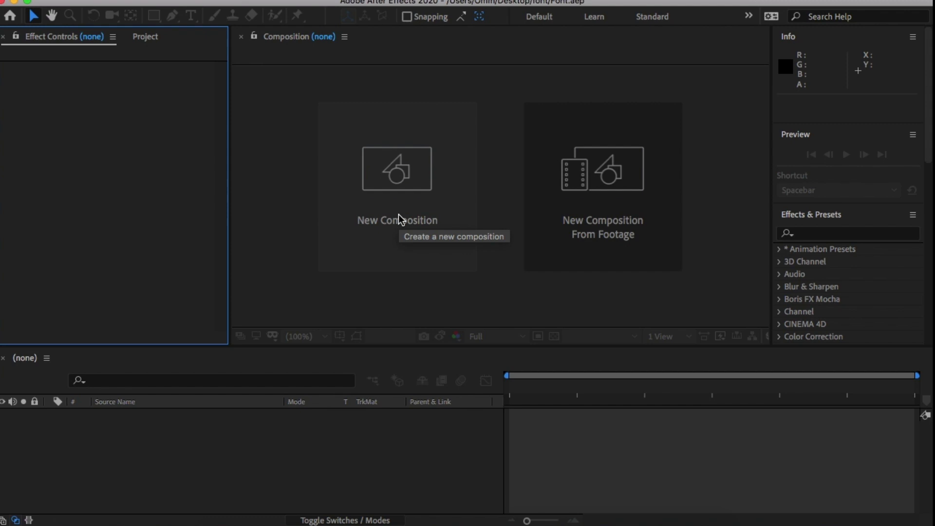
- Create Comp 1 as a black HDTV 1080 24 composition lasting 0:00:05:00
{"action": "left_click", "coordinate": [400, 220]}
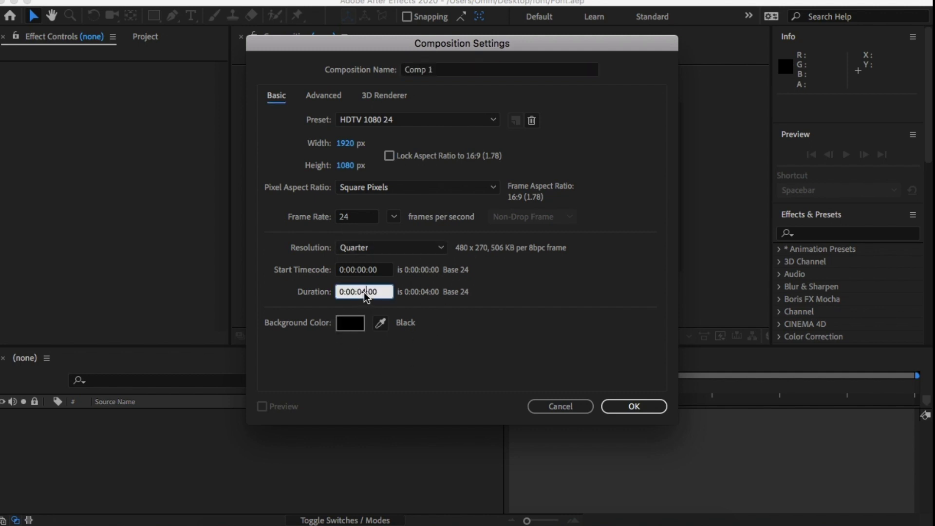
{"action": "left_click", "coordinate": [617, 409]}
{"action": "key", "text": "ctrl+t"}
- Type 'Subscribe' at the canvas centre and set it in Source Sans Pro
{"action": "left_click", "coordinate": [457, 204]}
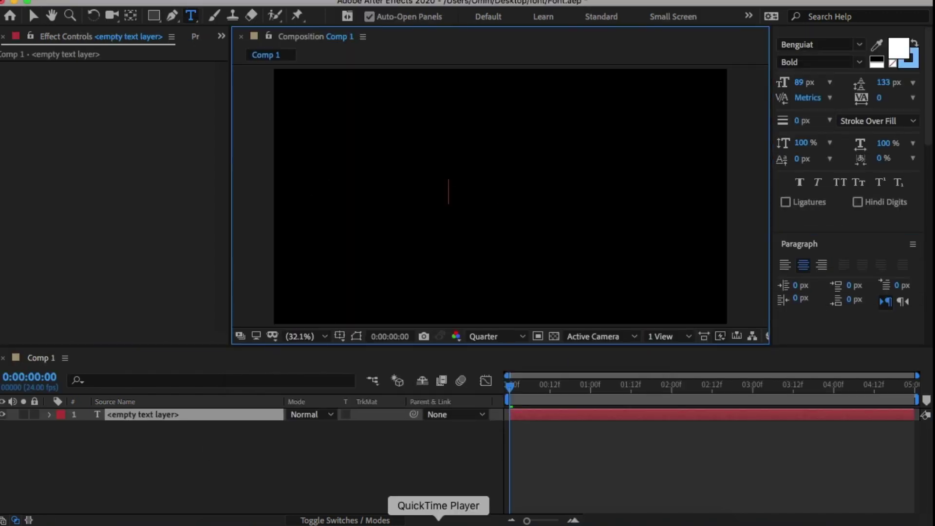
{"action": "type", "text": "Subscribe"}
{"action": "key", "text": "ctrl+a"}
{"action": "left_click", "coordinate": [812, 44]}
{"action": "scroll", "coordinate": [743, 241], "scroll_direction": "down", "scroll_amount": 20}
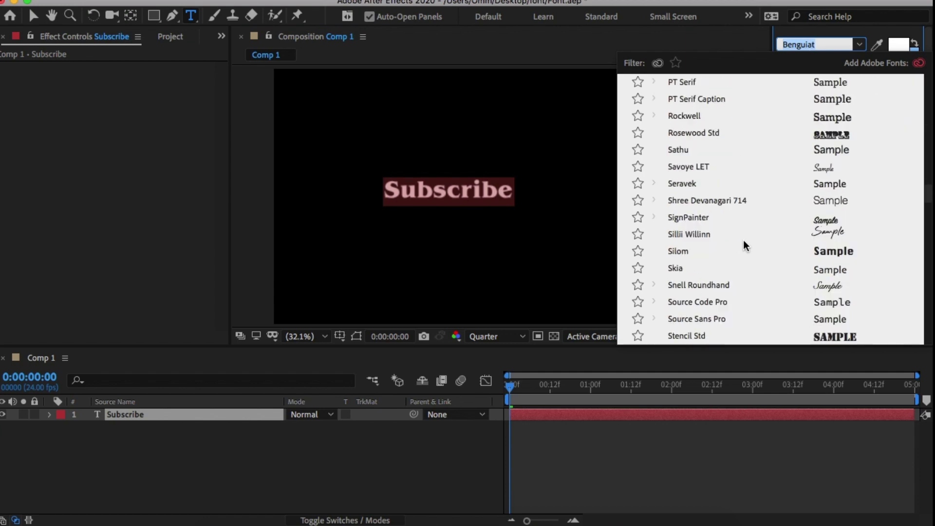
{"action": "scroll", "coordinate": [743, 241], "scroll_direction": "up", "scroll_amount": 2}
{"action": "left_click", "coordinate": [743, 241]}
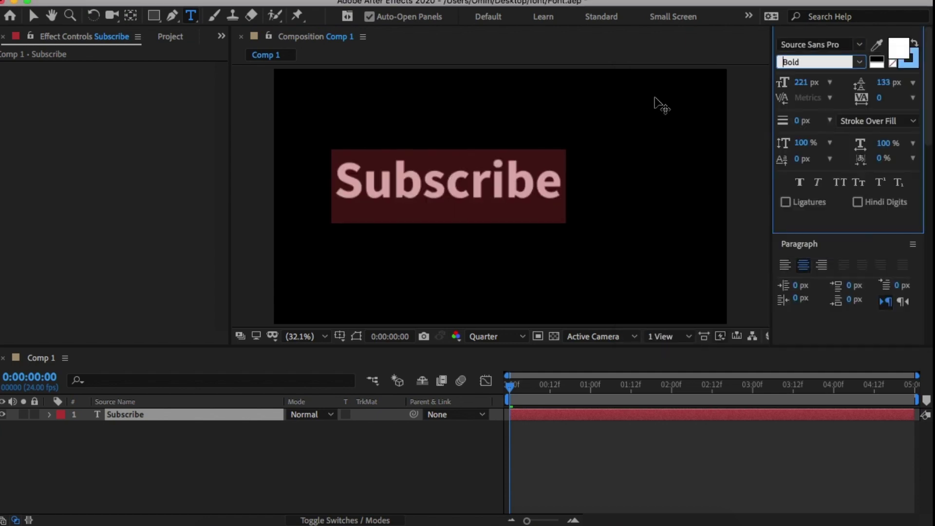
- Give the title the Regular font style and select the Subscribe layer
{"action": "key", "text": "shift+Tab"}
{"action": "key", "text": "Up"}
{"action": "key", "text": "Up"}
{"action": "key", "text": "Down"}
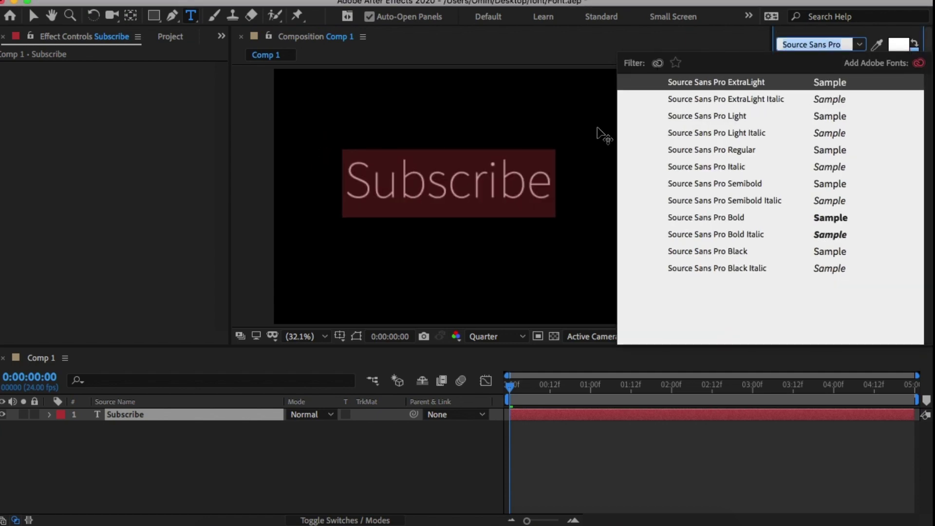
{"action": "left_click", "coordinate": [818, 62]}
{"action": "left_click", "coordinate": [799, 140]}
{"action": "left_click", "coordinate": [33, 15]}
{"action": "left_click", "coordinate": [171, 503]}
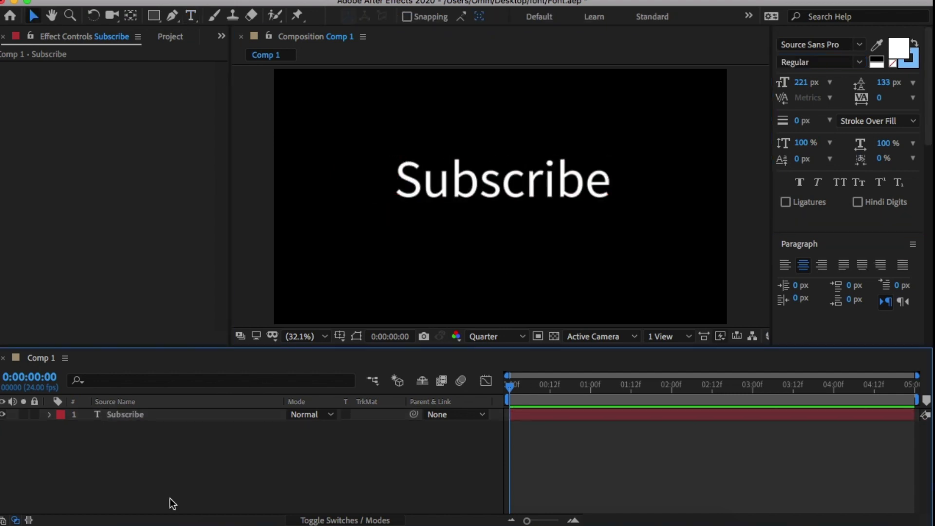
{"action": "left_click", "coordinate": [142, 415]}
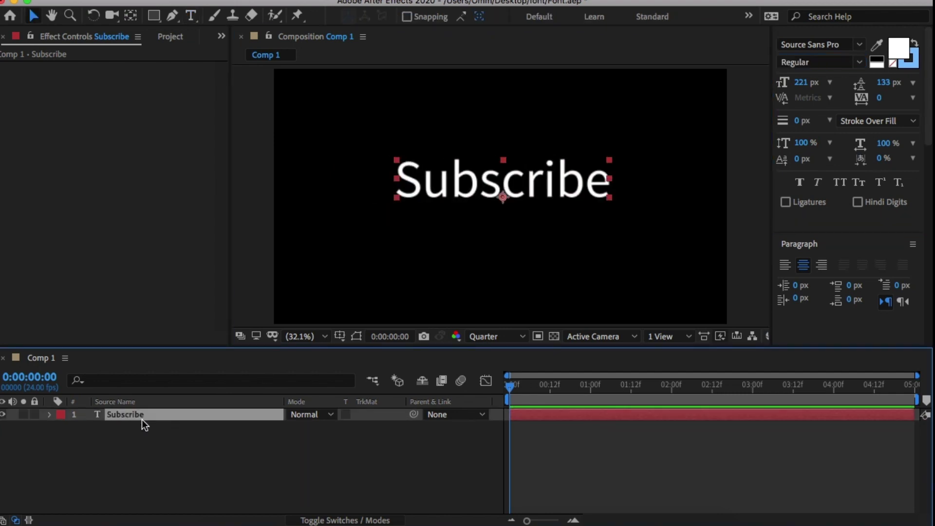
- Pre-compose the Subscribe layer into a precomp named Text
{"action": "right_click", "coordinate": [142, 419]}
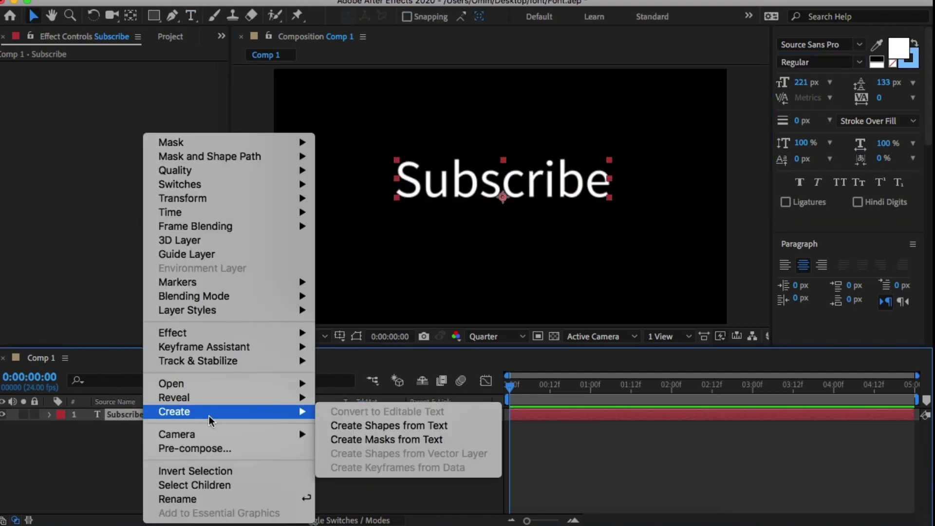
{"action": "left_click", "coordinate": [238, 451]}
{"action": "type", "text": "Text"}
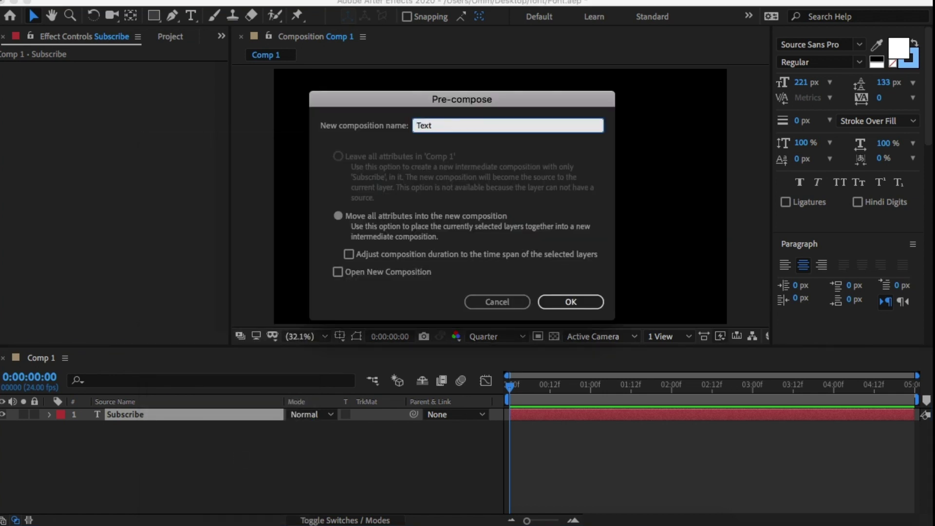
{"action": "key", "text": "Return"}
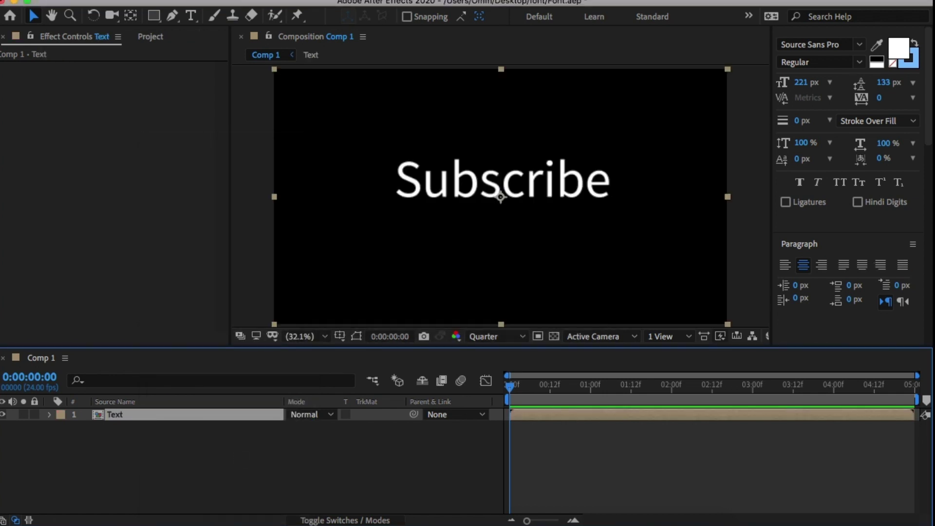
- Apply Shift Channels with Take Red From and Take Green From set to Full Off
{"action": "scroll", "coordinate": [848, 219], "scroll_direction": "up", "scroll_amount": 5}
{"action": "left_click_drag", "start_coordinate": [849, 261], "coordinate": [734, 418]}
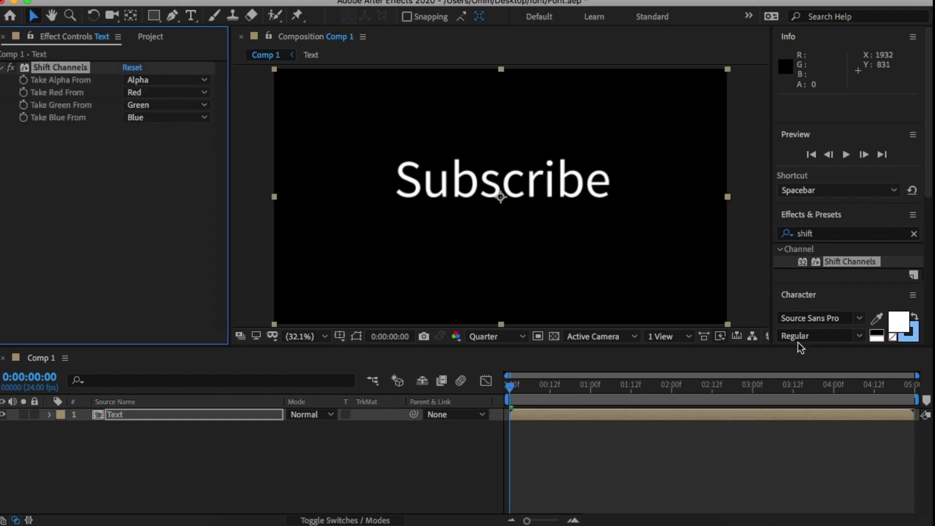
{"action": "left_click", "coordinate": [802, 298]}
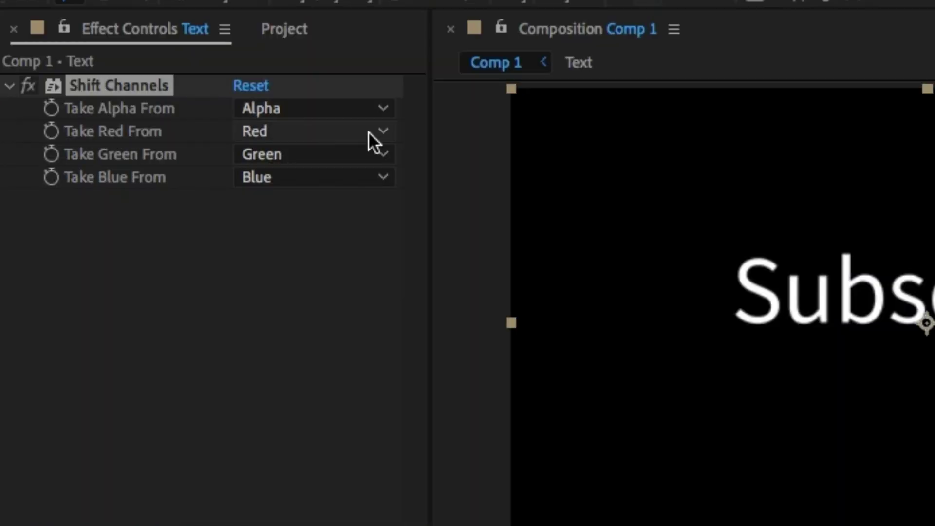
{"action": "left_click", "coordinate": [368, 130]}
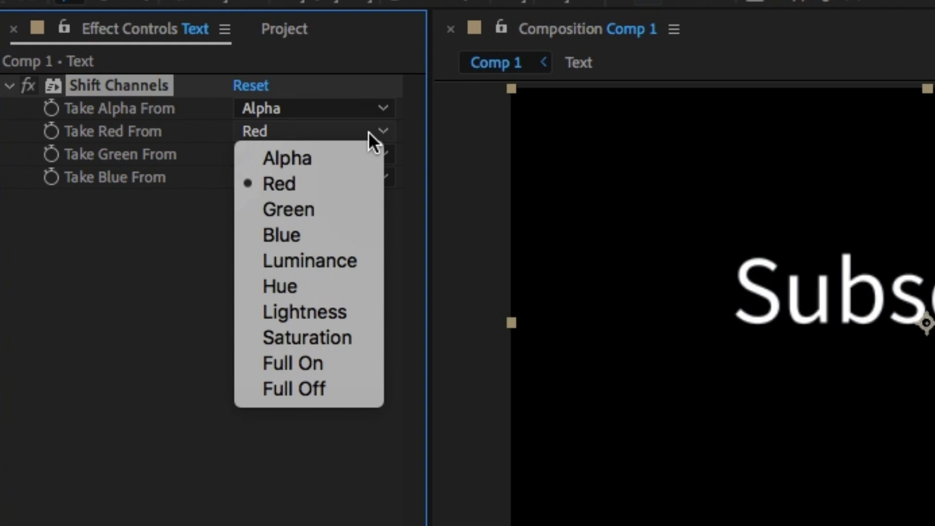
{"action": "left_click", "coordinate": [342, 384]}
{"action": "left_click", "coordinate": [317, 157]}
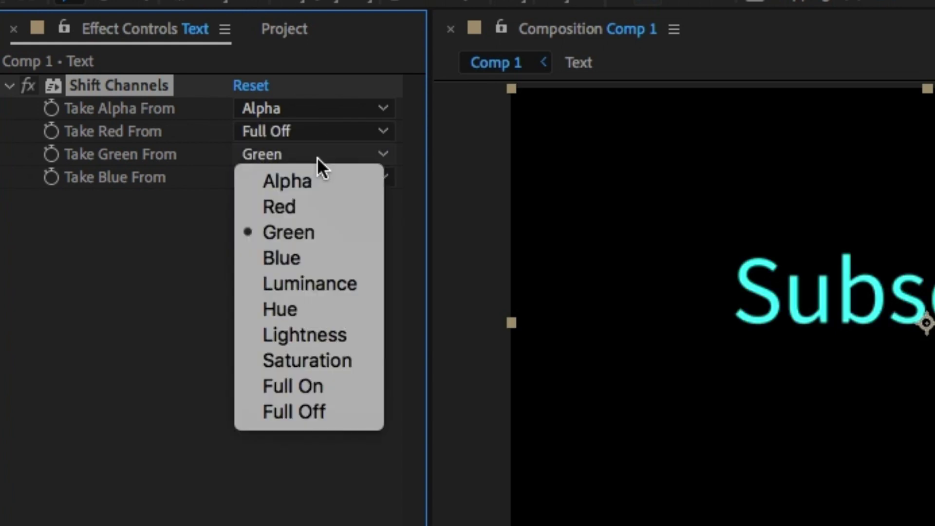
{"action": "left_click", "coordinate": [329, 411]}
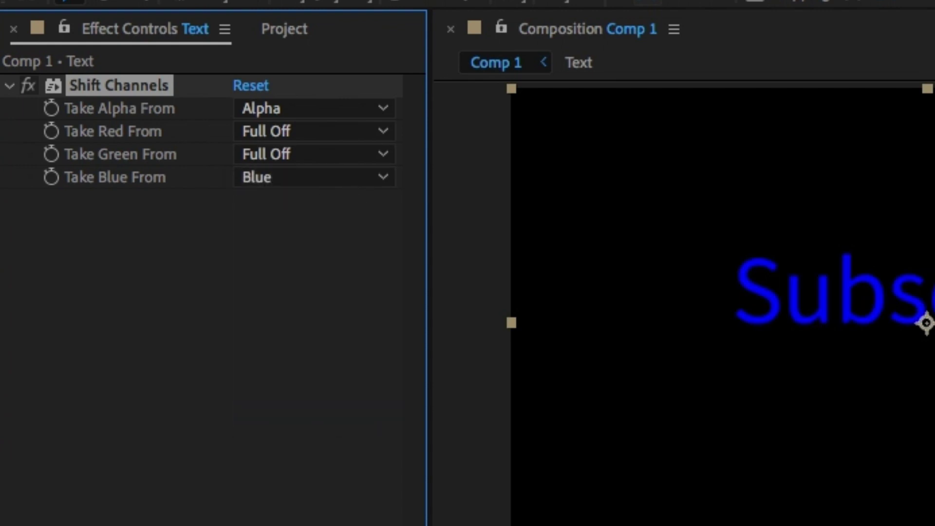
{"action": "right_click", "coordinate": [321, 451]}
- Add an adjustment layer carrying CC Scale Wipe and Wave Warp
{"action": "mouse_move", "coordinate": [399, 370]}
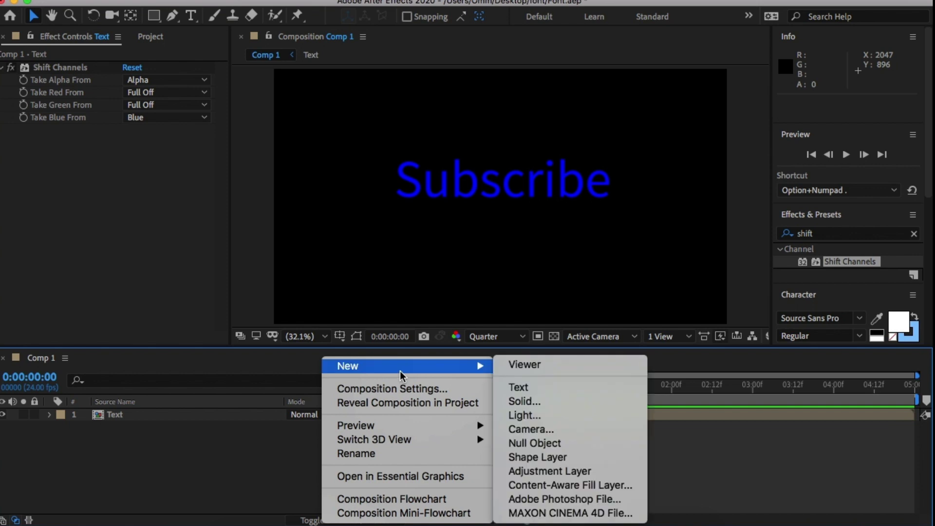
{"action": "left_click", "coordinate": [562, 471]}
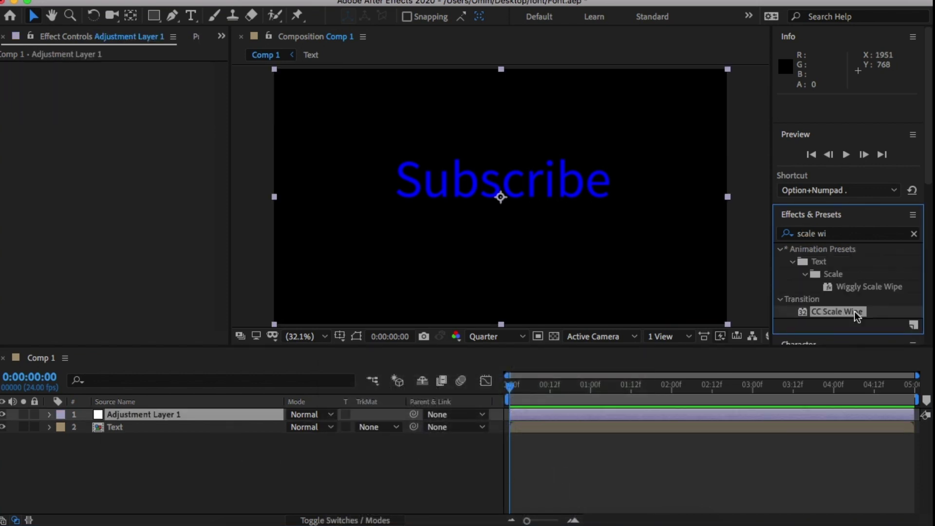
{"action": "left_click_drag", "start_coordinate": [854, 311], "coordinate": [801, 416]}
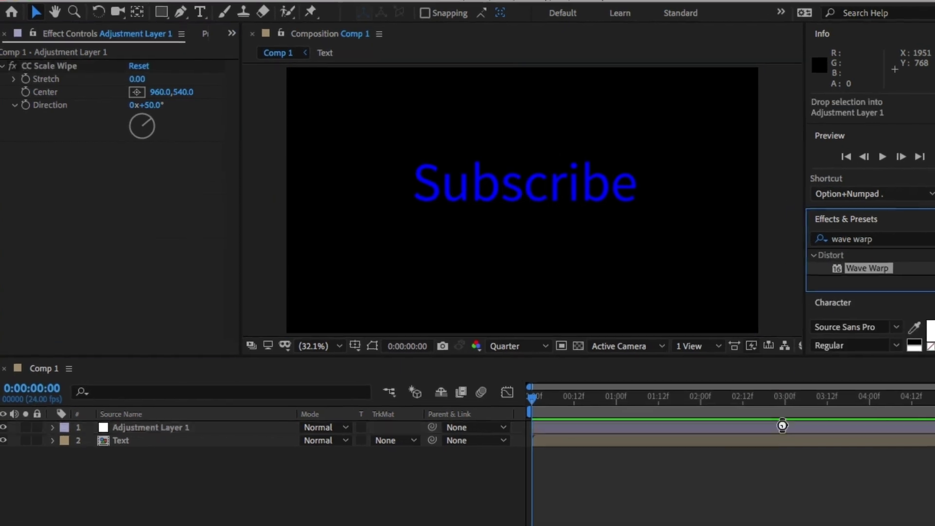
{"action": "left_click_drag", "start_coordinate": [848, 264], "coordinate": [173, 180]}
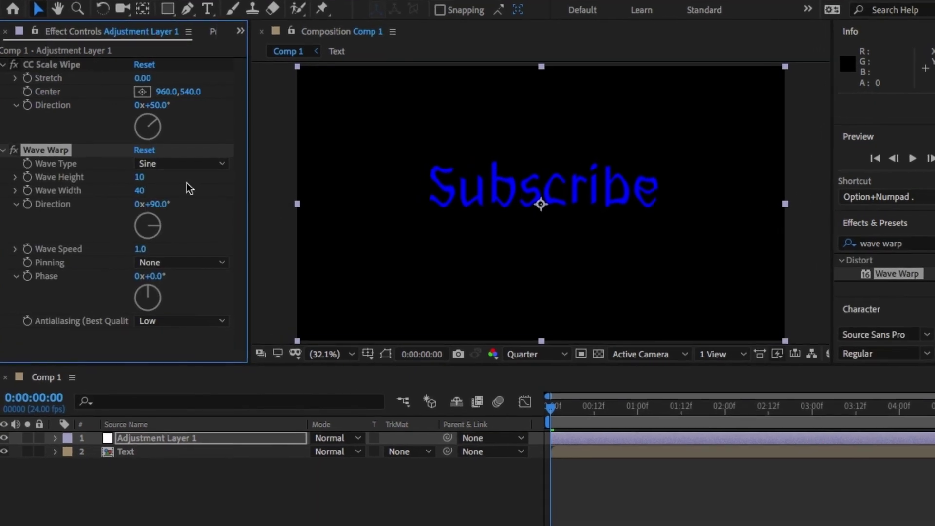
- Set CC Scale Wipe Center to 961.9,650 and its direction to 180°
{"action": "left_click", "coordinate": [16, 152]}
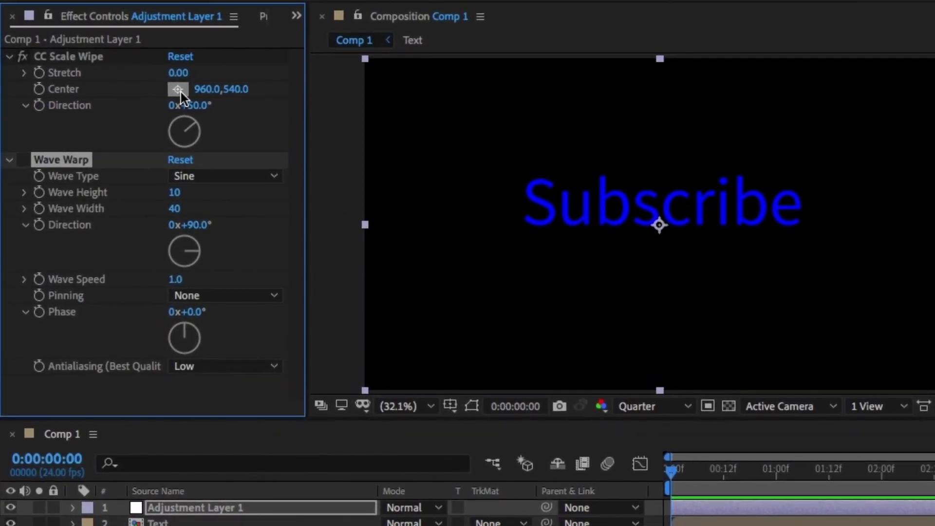
{"action": "left_click", "coordinate": [204, 89]}
{"action": "type", "text": "961.9"}
{"action": "left_click", "coordinate": [236, 90]}
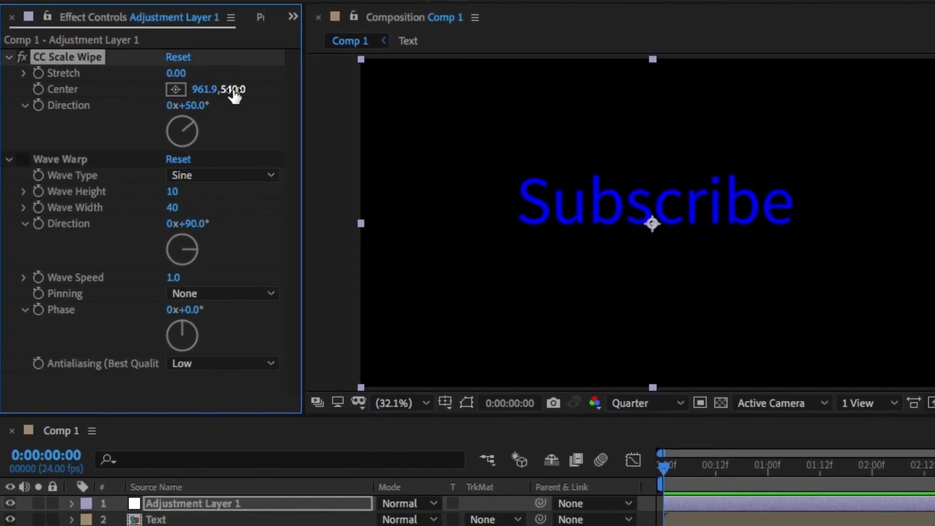
{"action": "type", "text": "650"}
{"action": "key", "text": "Return"}
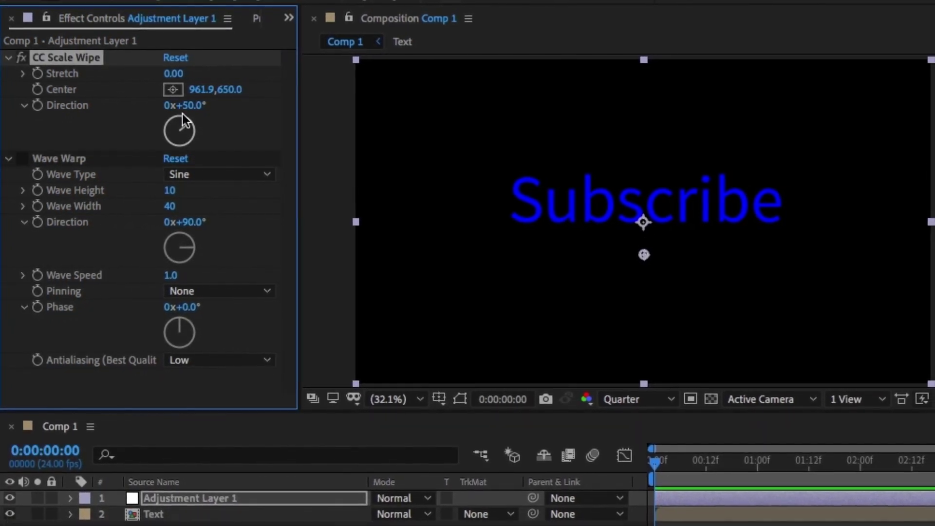
{"action": "left_click_drag", "start_coordinate": [194, 105], "coordinate": [205, 107]}
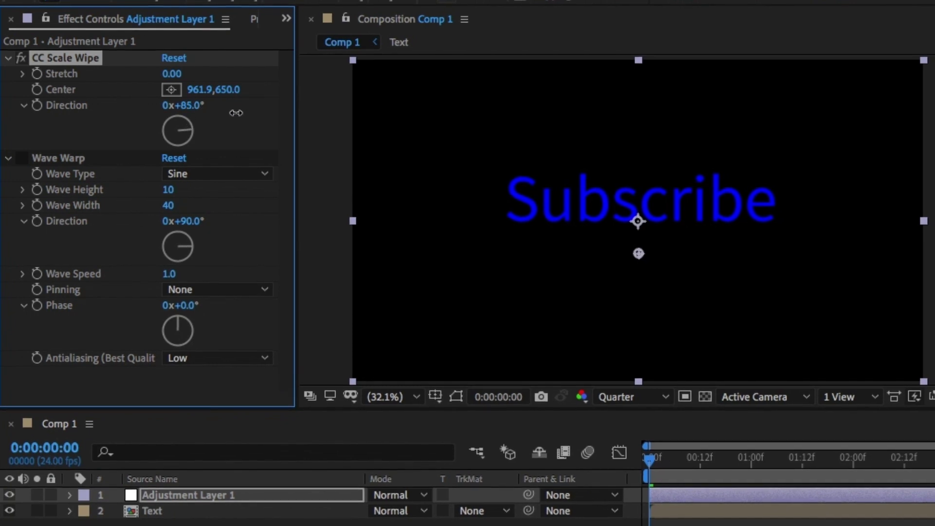
{"action": "left_click_drag", "start_coordinate": [291, 121], "coordinate": [323, 117]}
- Re-enable Wave Warp with Wave Height -74, Wave Width 230 and Direction 39°
{"action": "left_click", "coordinate": [20, 158]}
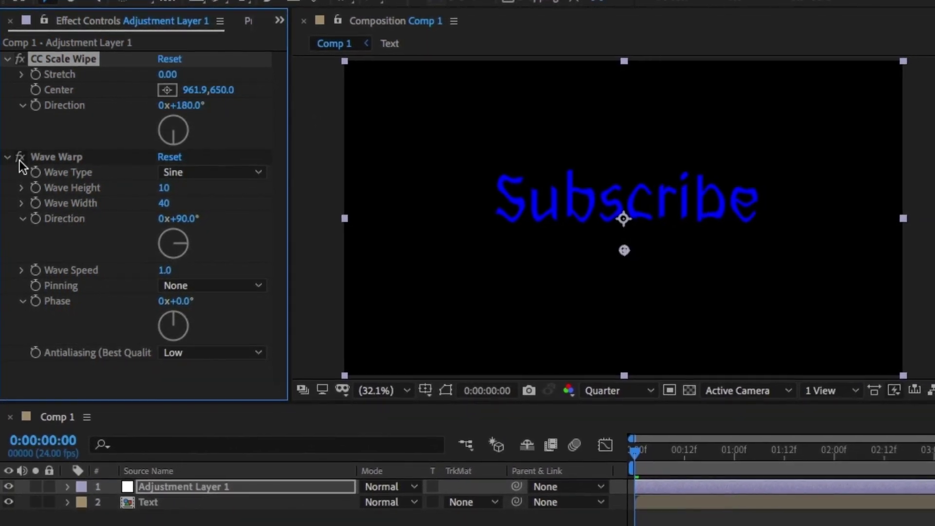
{"action": "left_click_drag", "start_coordinate": [163, 188], "coordinate": [97, 195]}
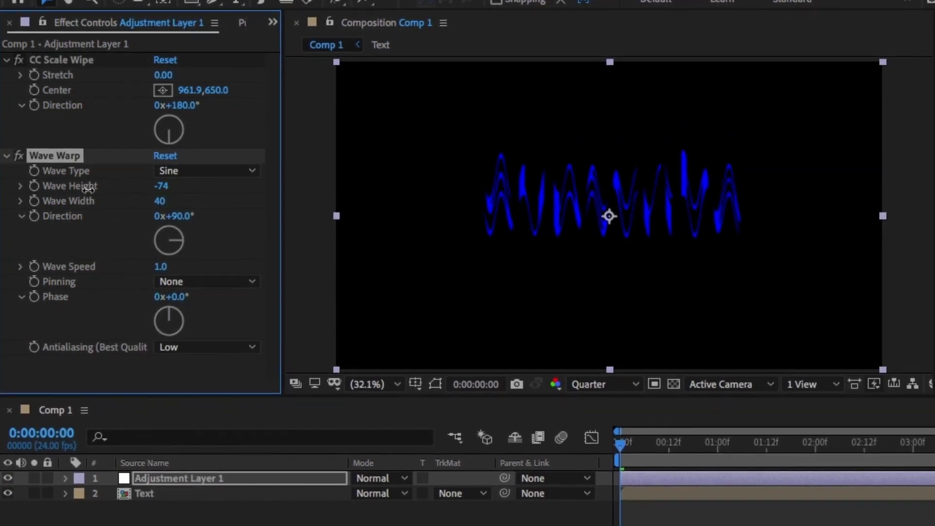
{"action": "left_click_drag", "start_coordinate": [159, 200], "coordinate": [415, 207]}
{"action": "left_click", "coordinate": [158, 199]}
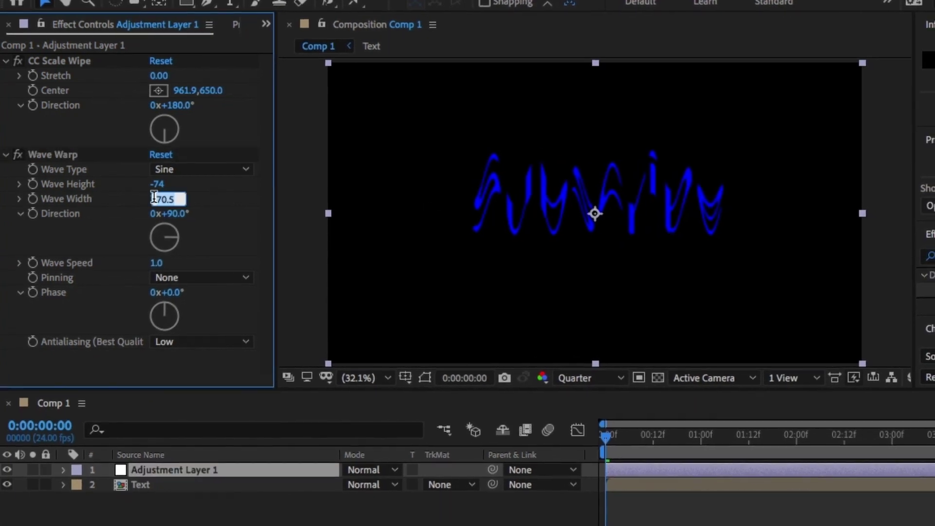
{"action": "type", "text": "230"}
{"action": "key", "text": "Return"}
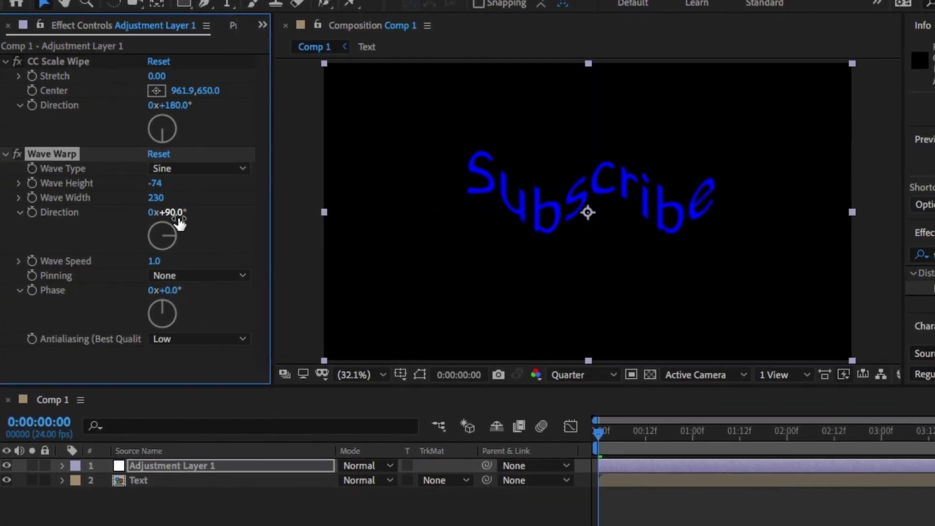
{"action": "left_click_drag", "start_coordinate": [179, 223], "coordinate": [170, 225]}
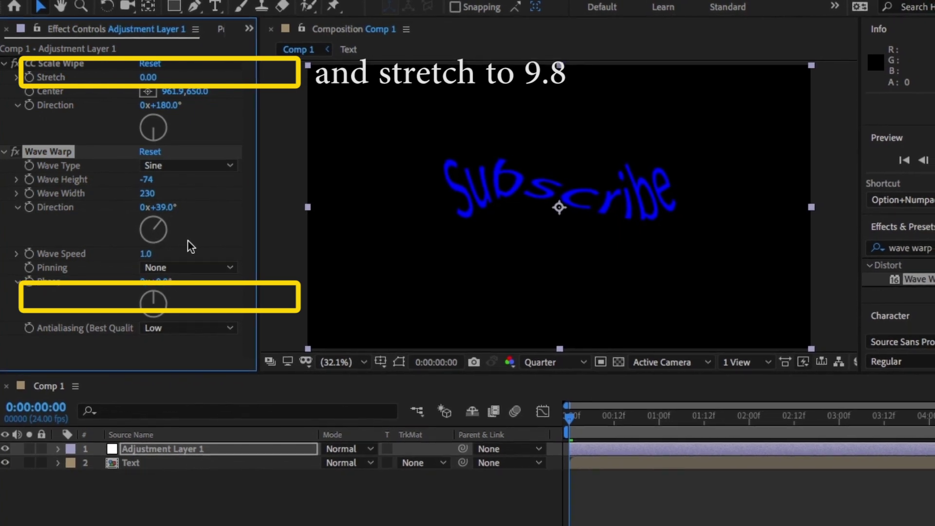
- Set CC Scale Wipe Stretch to 9.80 and, at the composition end, Center to 952,374
{"action": "left_click", "coordinate": [148, 78]}
{"action": "type", "text": "9.8"}
{"action": "left_click", "coordinate": [41, 92]}
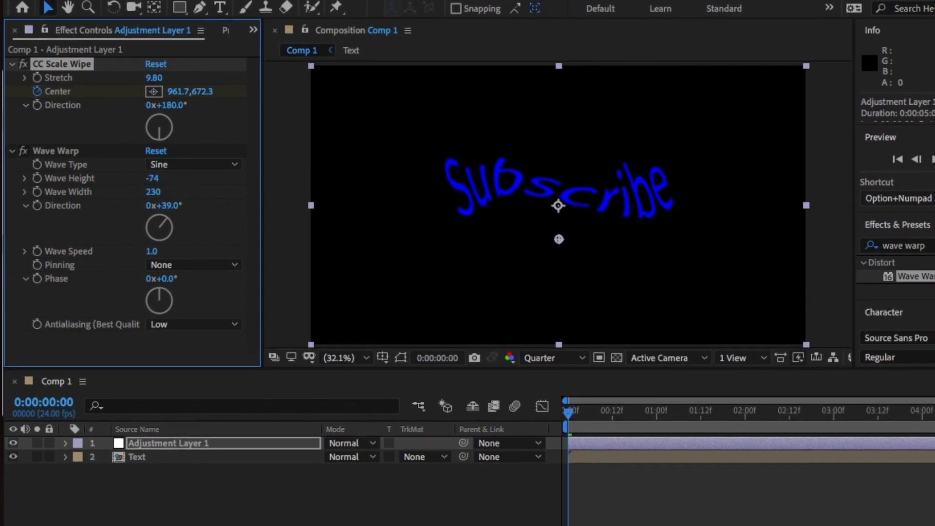
{"action": "key", "text": "End"}
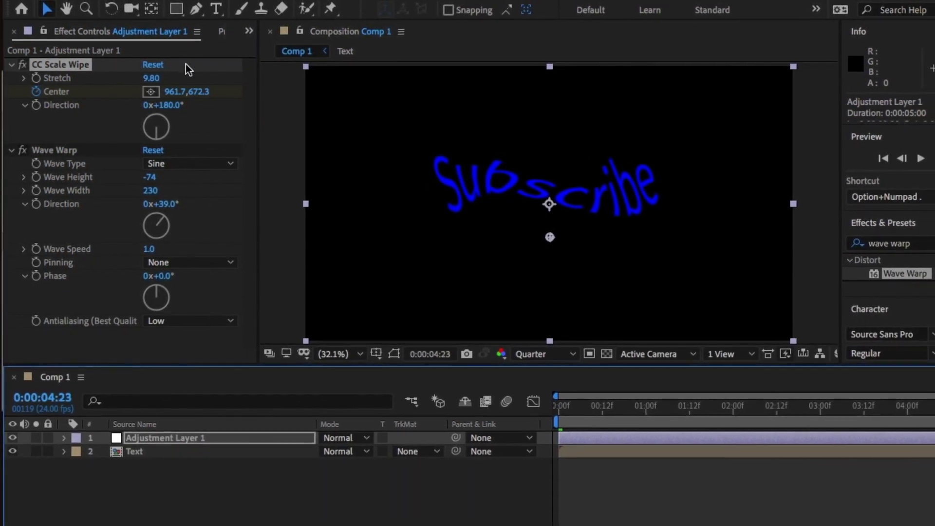
{"action": "left_click", "coordinate": [175, 92]}
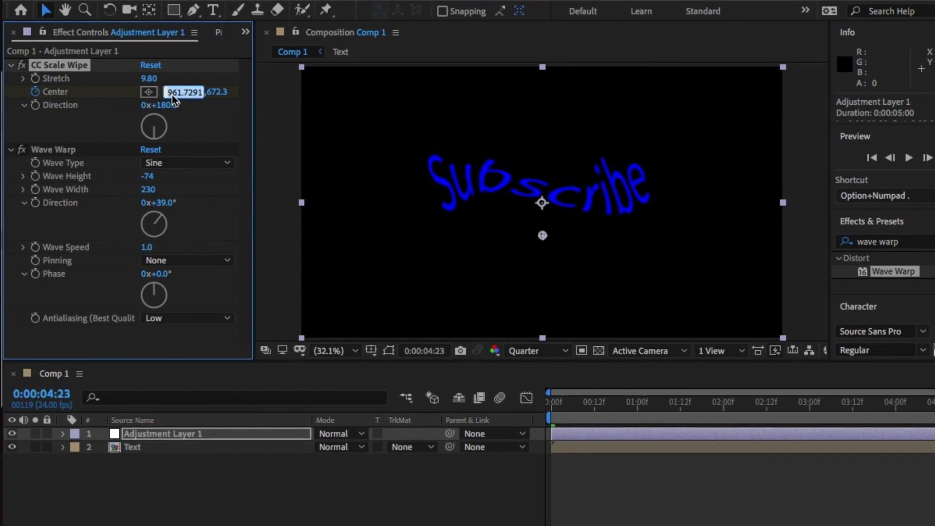
{"action": "type", "text": "952"}
{"action": "key", "text": "Return"}
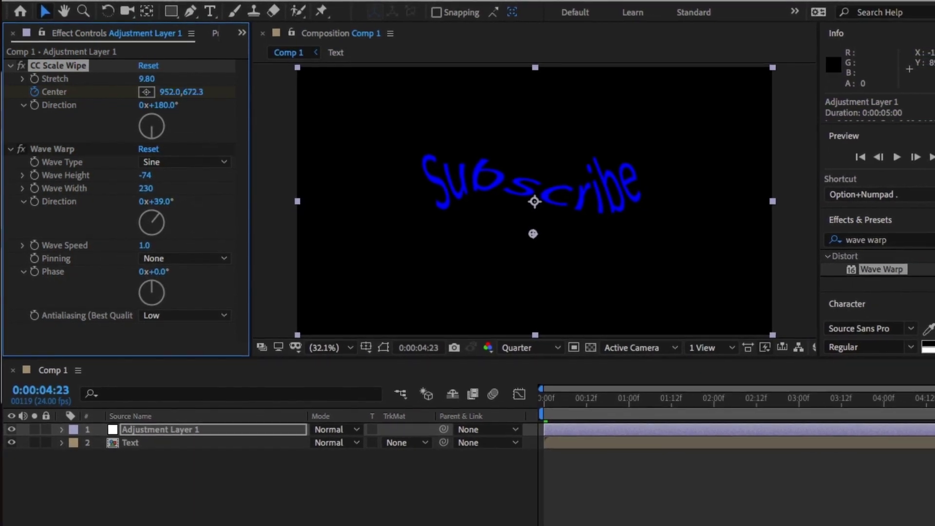
{"action": "left_click", "coordinate": [195, 92]}
{"action": "type", "text": "374"}
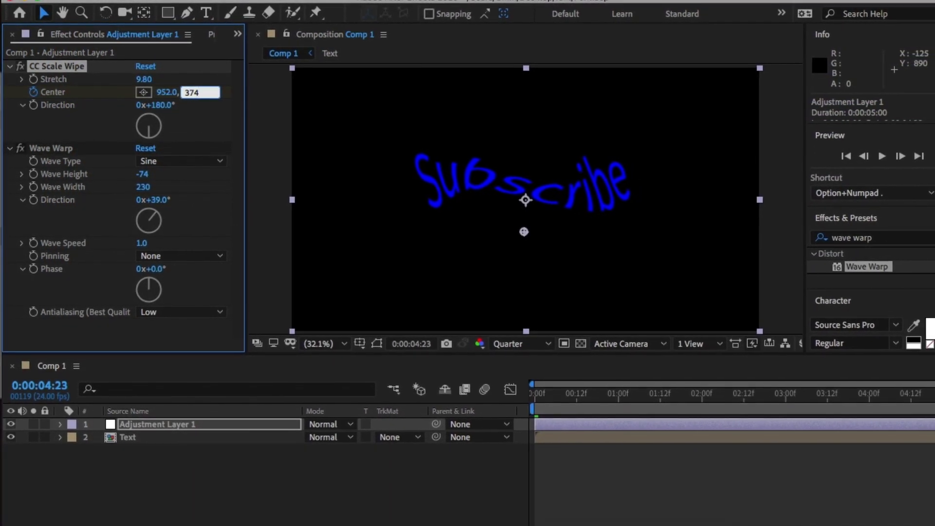
{"action": "key", "text": "Return"}
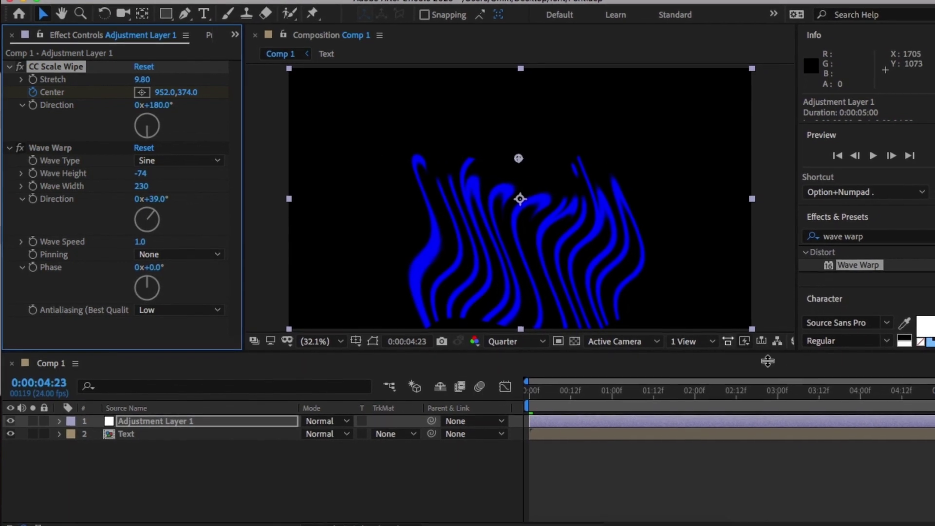
- Preview the drip animation and reposition the wipe center near the top of Subscribe
{"action": "left_click_drag", "start_coordinate": [931, 390], "coordinate": [475, 422]}
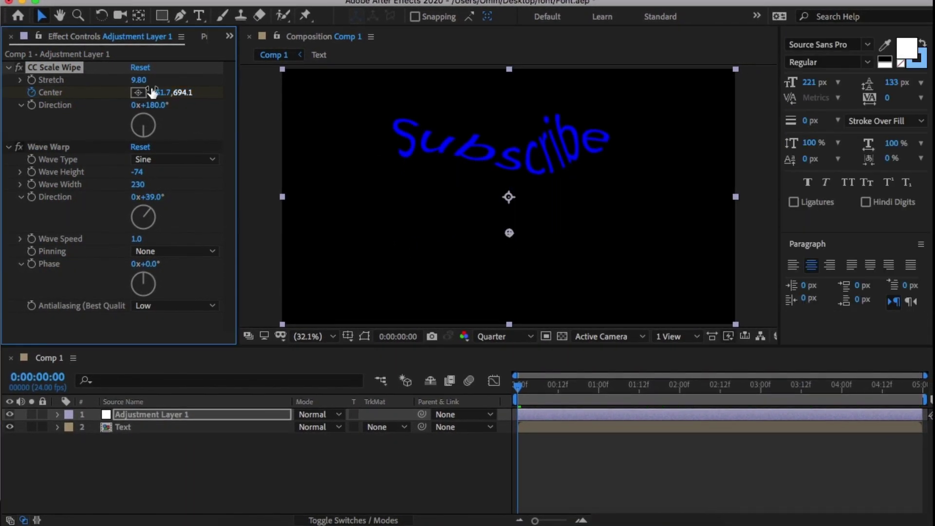
{"action": "key", "text": "u"}
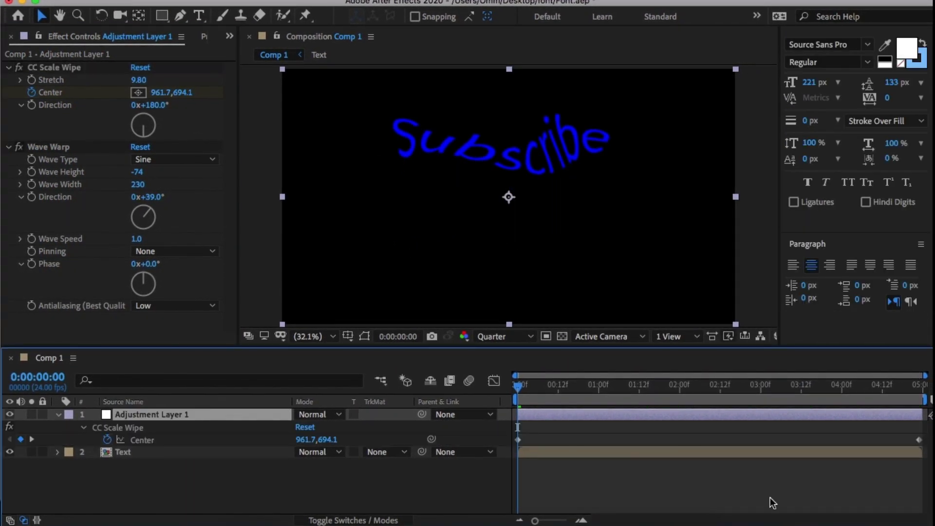
{"action": "left_click_drag", "start_coordinate": [789, 387], "coordinate": [913, 388]}
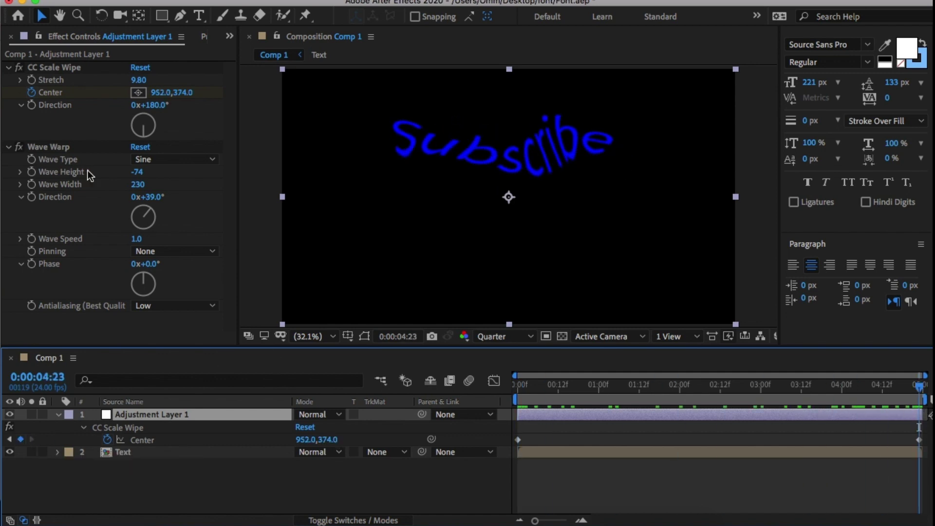
{"action": "left_click", "coordinate": [138, 92]}
{"action": "left_click_drag", "start_coordinate": [508, 125], "coordinate": [505, 137]}
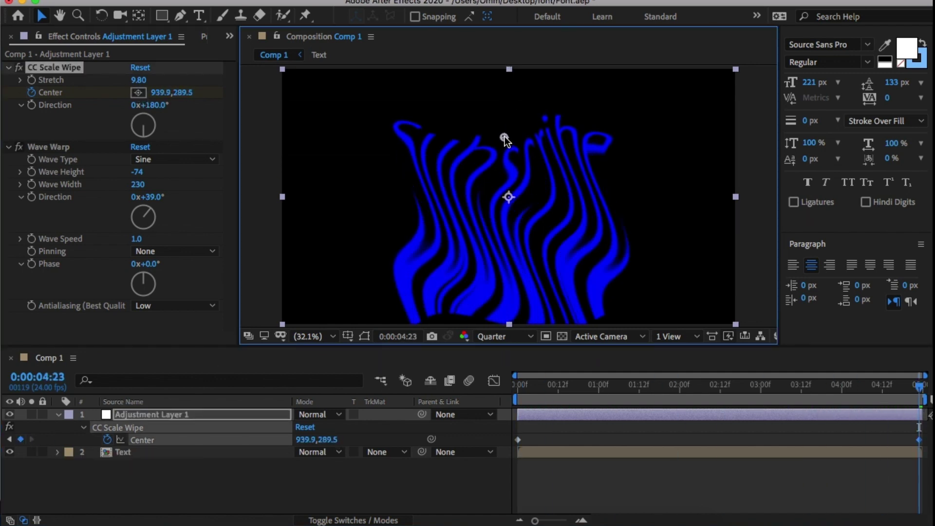
{"action": "right_click", "coordinate": [517, 439]}
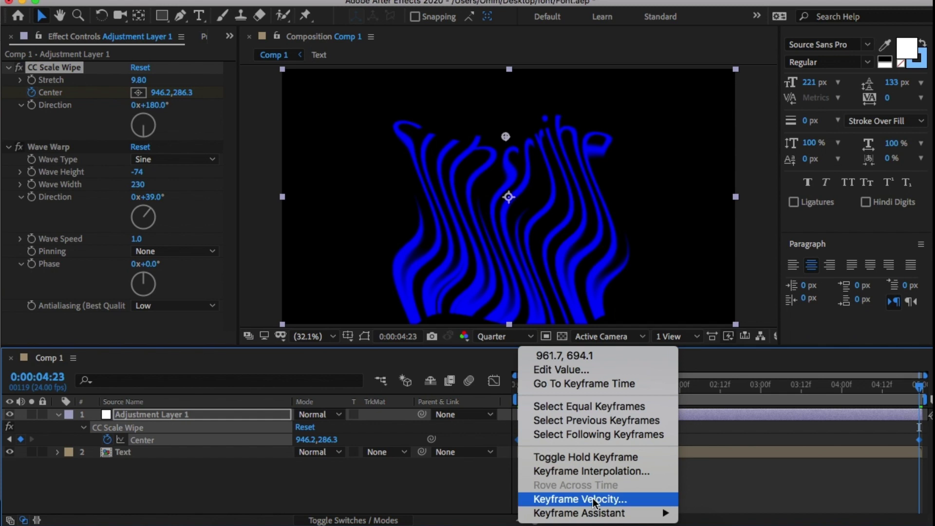
{"action": "mouse_move", "coordinate": [599, 512]}
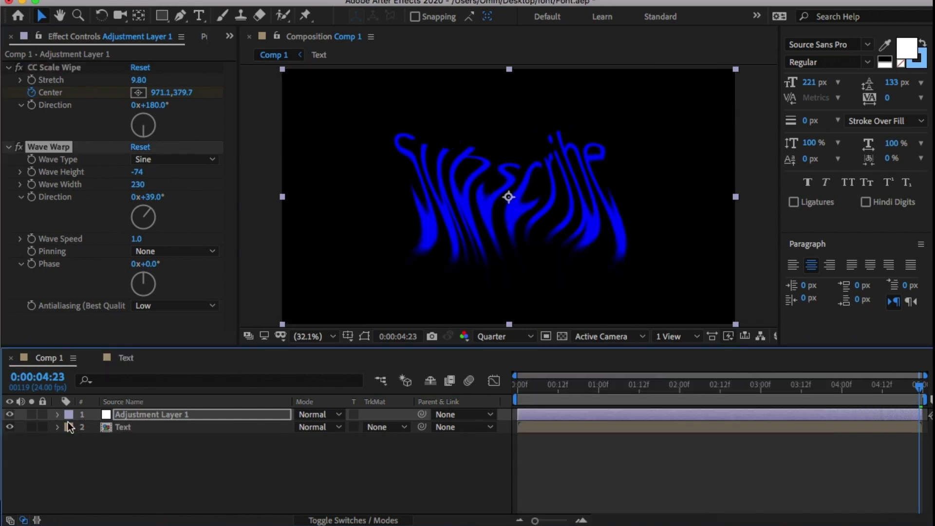
{"action": "left_click", "coordinate": [156, 427]}
- Duplicate the Text and Adjustment Layer 1 pair and move a Text copy above the first adjustment layer
{"action": "left_click", "coordinate": [158, 415], "text": "shift"}
{"action": "key", "text": "super+d"}
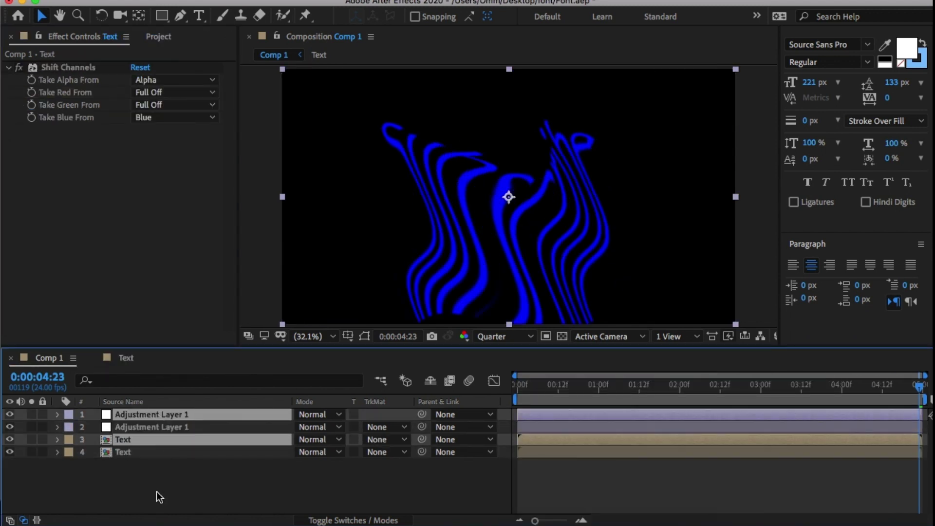
{"action": "left_click", "coordinate": [159, 469]}
{"action": "left_click_drag", "start_coordinate": [138, 439], "coordinate": [141, 420]}
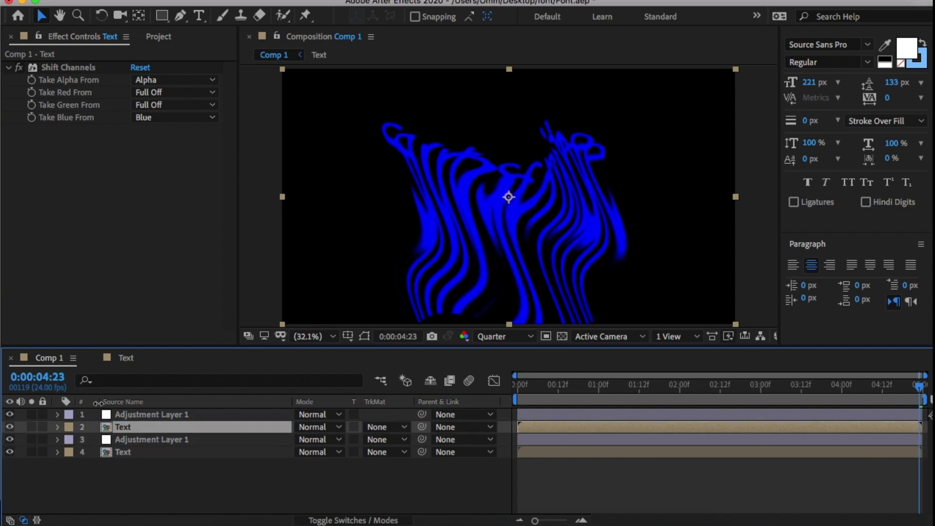
- In Shift Channels, set Take Blue From to Full Off and Take Green From to Green
{"action": "left_click", "coordinate": [171, 117]}
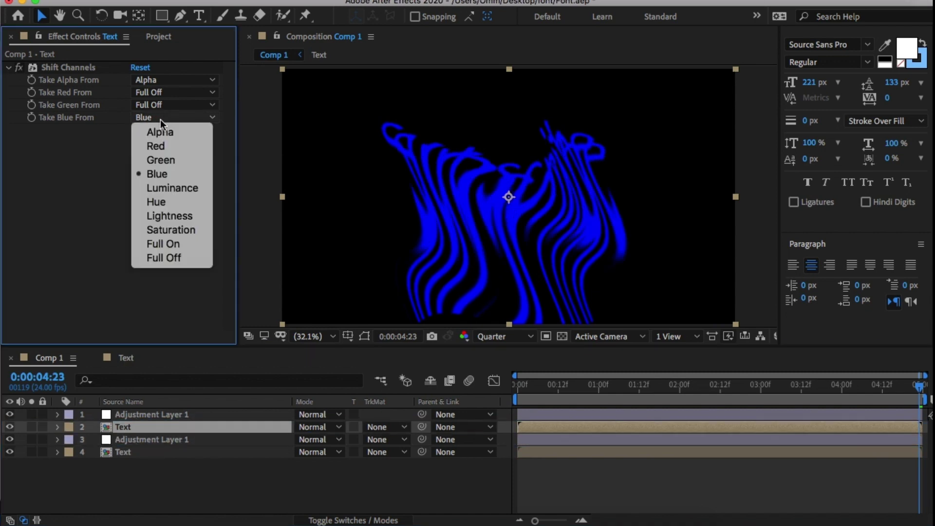
{"action": "left_click", "coordinate": [173, 257]}
{"action": "left_click", "coordinate": [169, 106]}
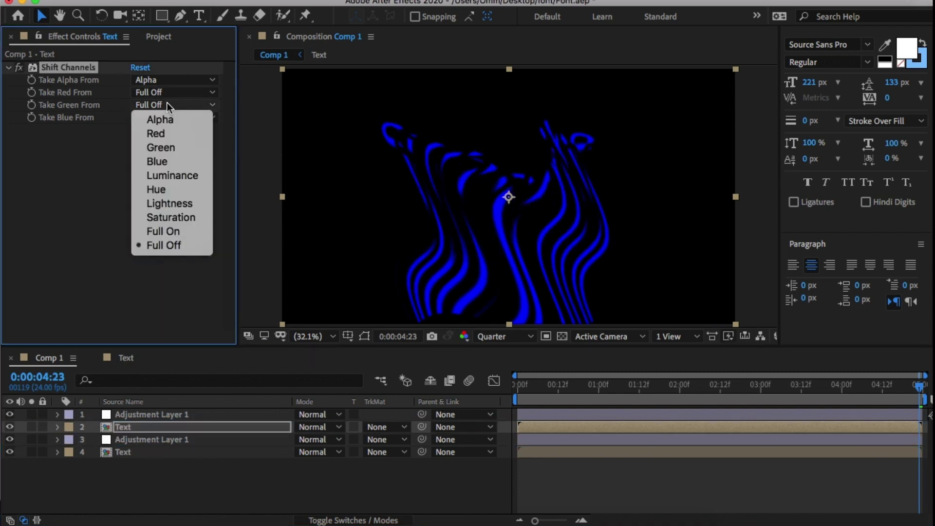
{"action": "left_click", "coordinate": [170, 147]}
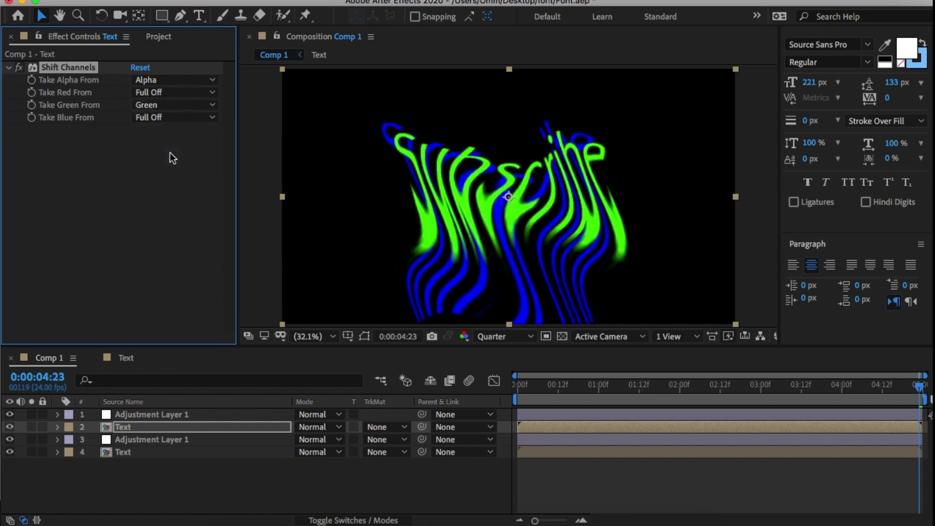
- Remove CC Scale Wipe from the top Adjustment Layer 1, leaving only Wave Warp
{"action": "key", "text": "ctrl+Up"}
{"action": "left_click", "coordinate": [66, 68]}
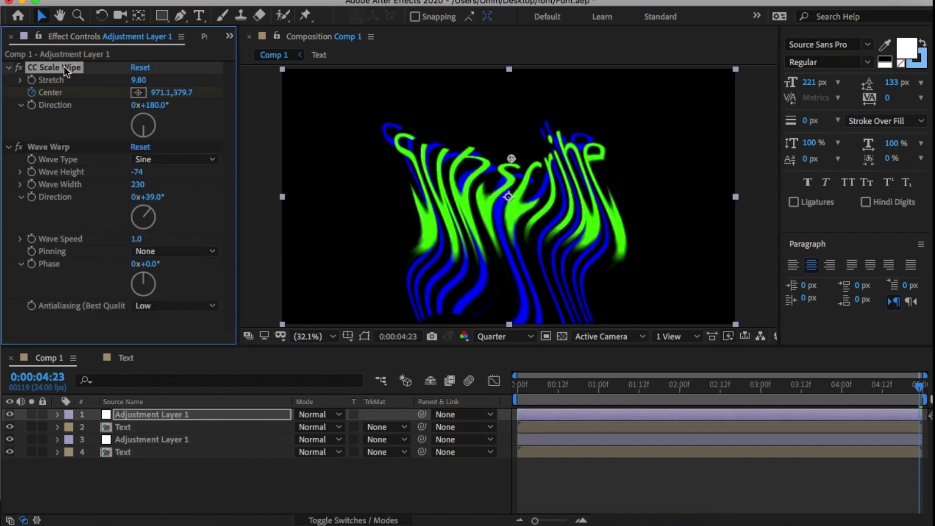
{"action": "key", "text": "Delete"}
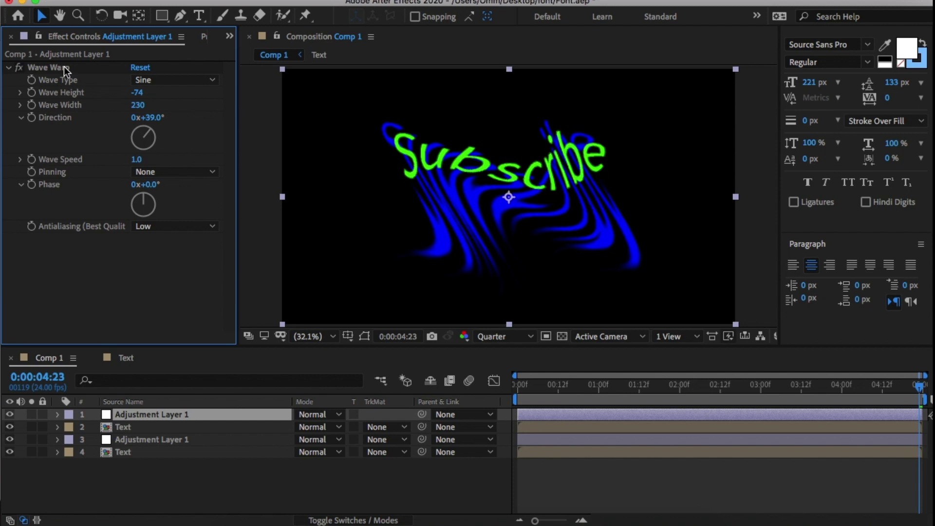
- Set the top Wave Warp direction to -90° and pinning to Center, then list blur effects
{"action": "left_click_drag", "start_coordinate": [149, 136], "coordinate": [137, 145]}
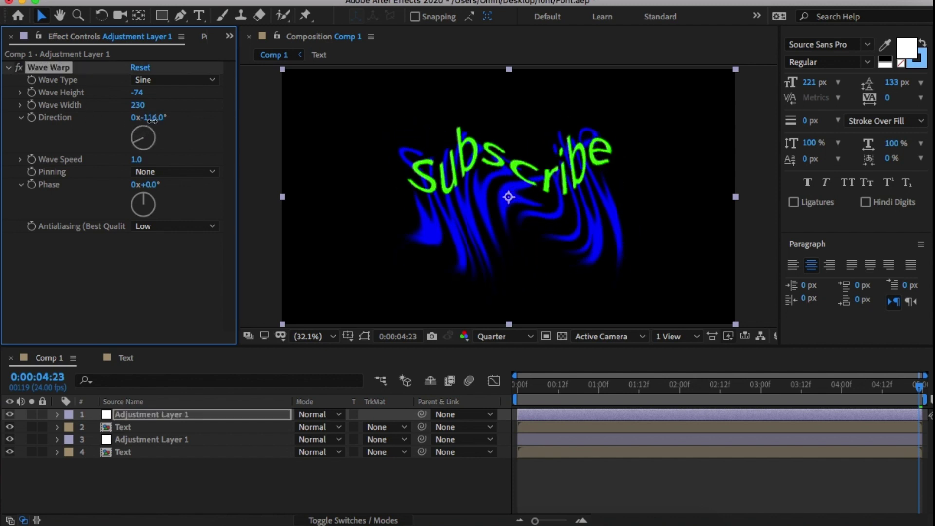
{"action": "key", "text": "Return"}
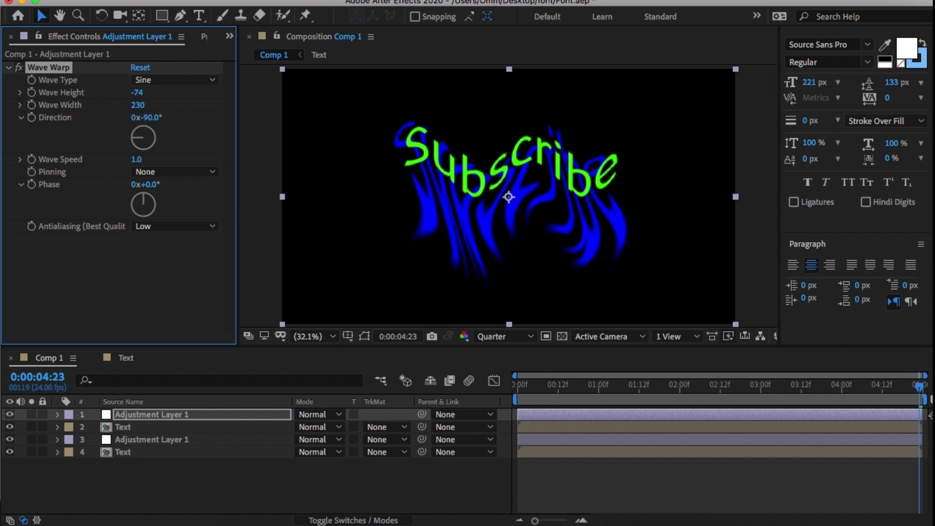
{"action": "left_click", "coordinate": [151, 174]}
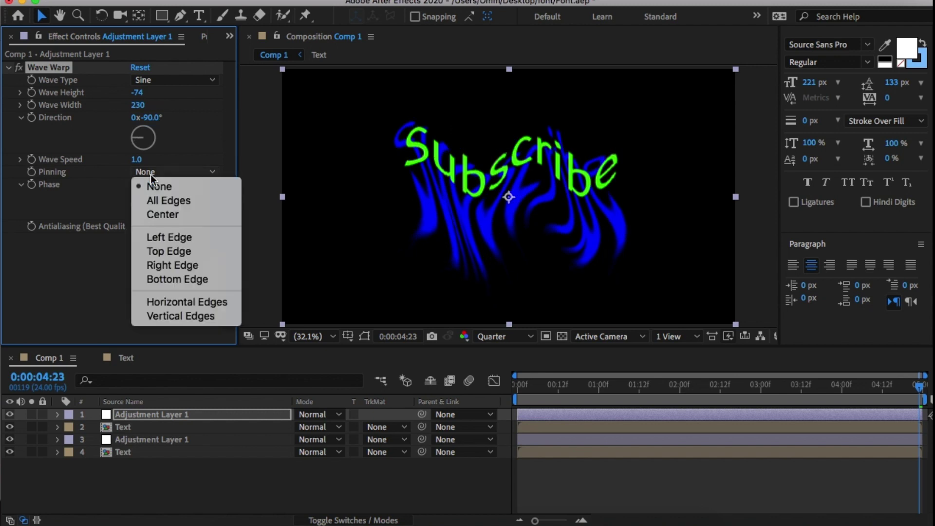
{"action": "left_click", "coordinate": [213, 216]}
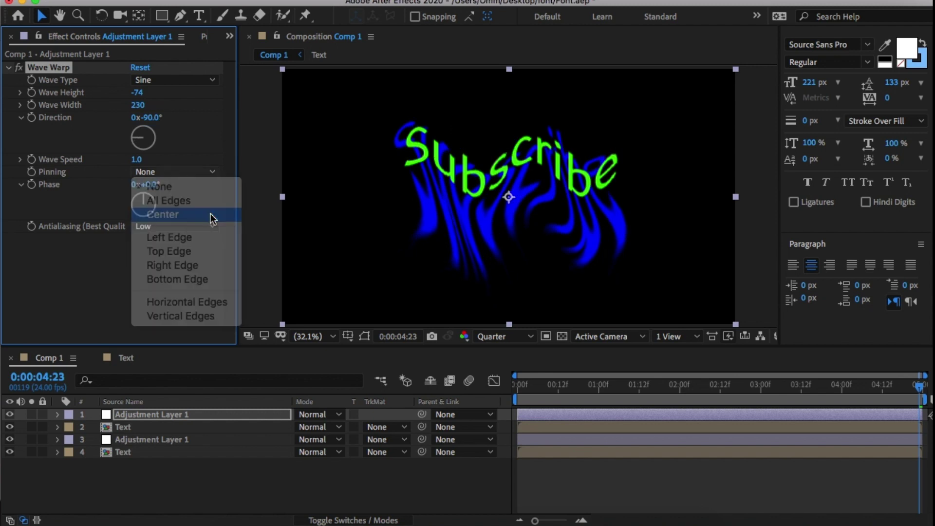
{"action": "left_click", "coordinate": [850, 263]}
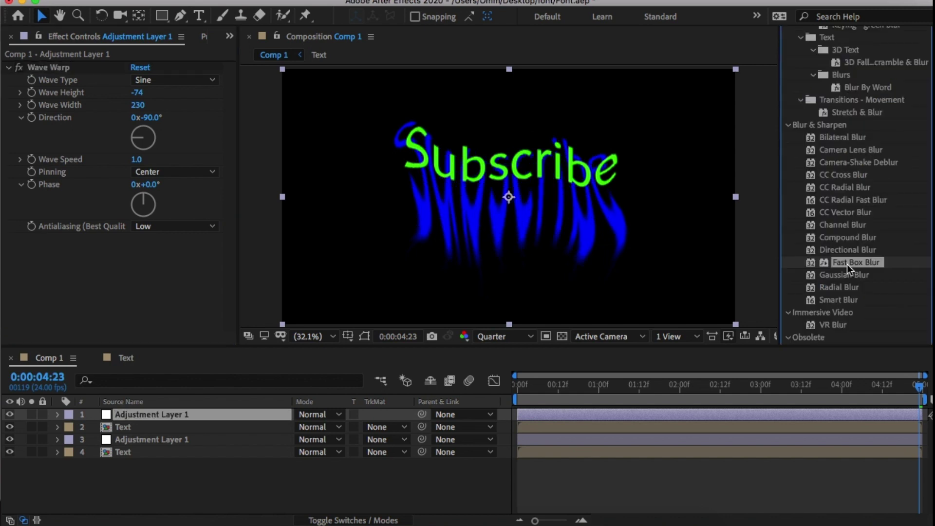
- Apply Fast Box Blur to Adjustment Layer 1 with Vertical blur dimensions and radius 20
{"action": "scroll", "coordinate": [850, 267], "scroll_direction": "up", "scroll_amount": 3}
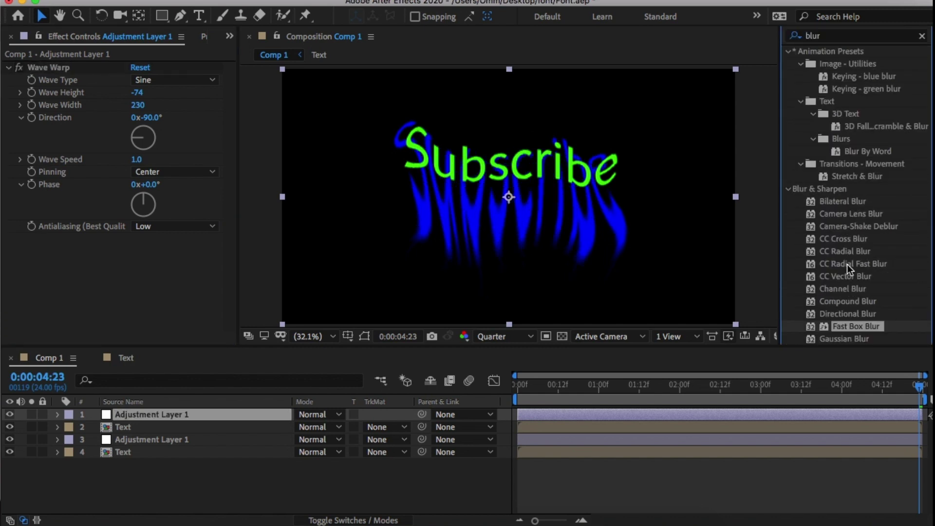
{"action": "left_click_drag", "start_coordinate": [810, 354], "coordinate": [758, 422]}
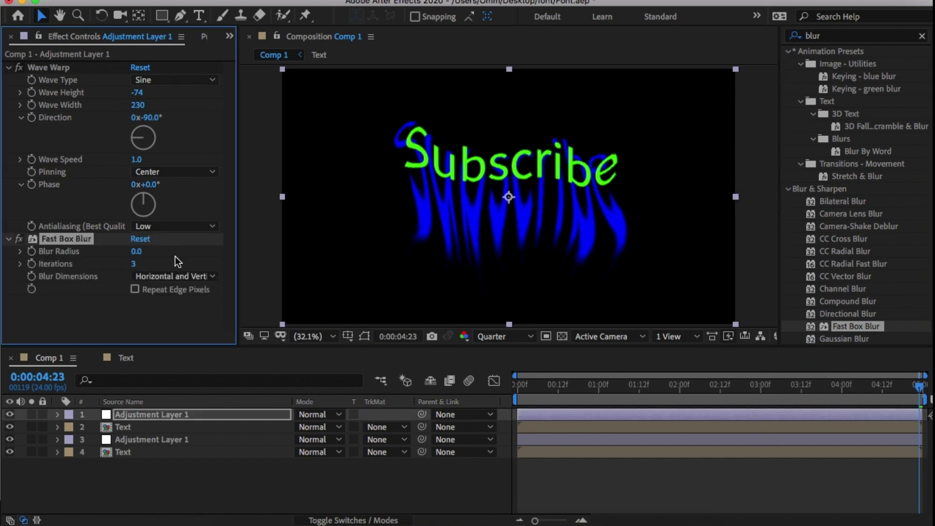
{"action": "left_click", "coordinate": [174, 276]}
{"action": "left_click", "coordinate": [223, 319]}
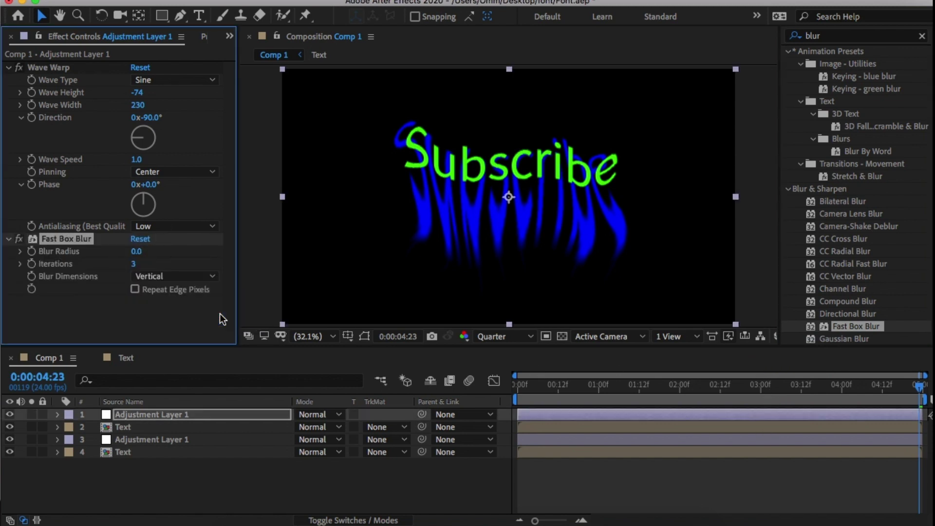
{"action": "left_click", "coordinate": [153, 324]}
{"action": "left_click_drag", "start_coordinate": [136, 252], "coordinate": [146, 251]}
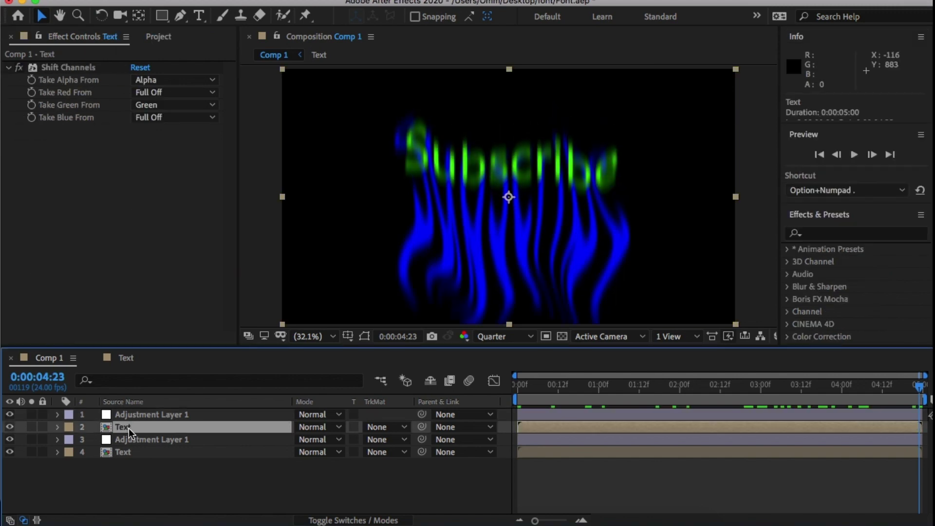
- Duplicate the Text layer twice, moving a copy to the top, and select the second Text layer
{"action": "key", "text": "ctrl+d"}
{"action": "left_click_drag", "start_coordinate": [125, 430], "coordinate": [122, 422]}
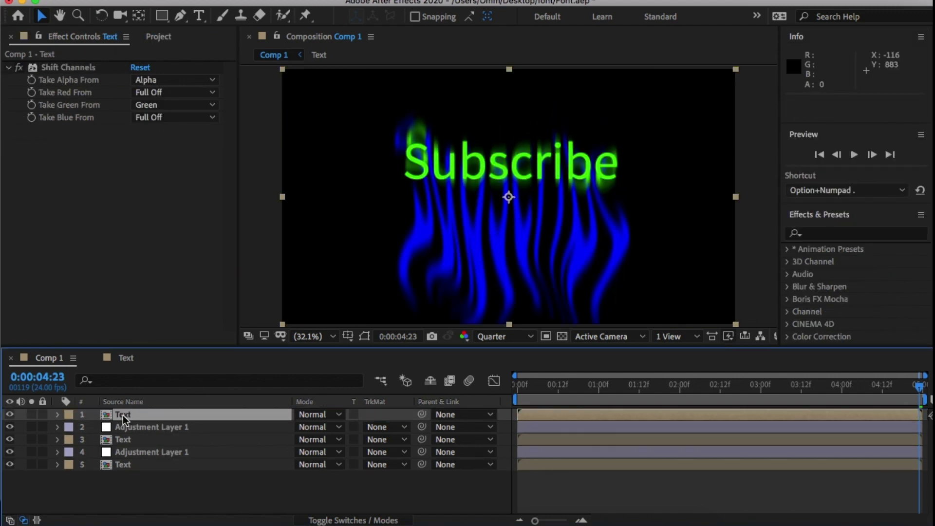
{"action": "key", "text": "ctrl+d"}
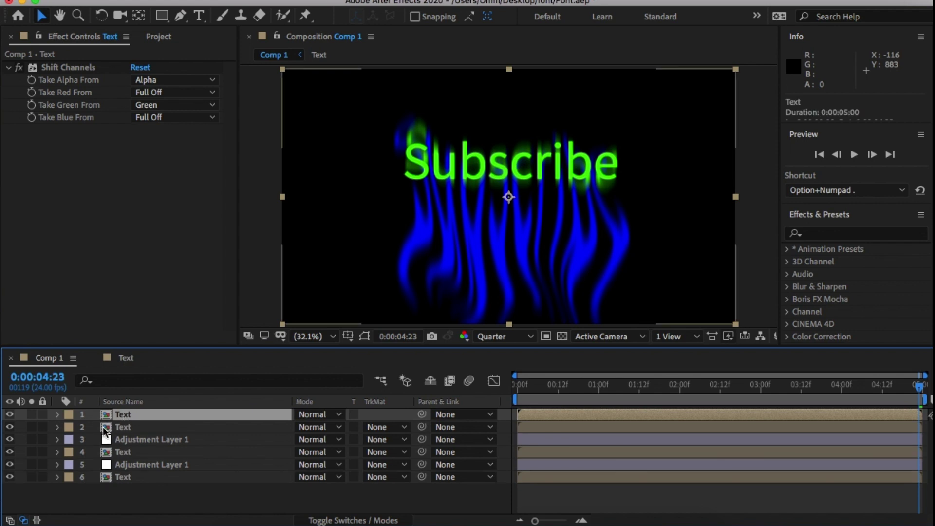
{"action": "left_click", "coordinate": [105, 429]}
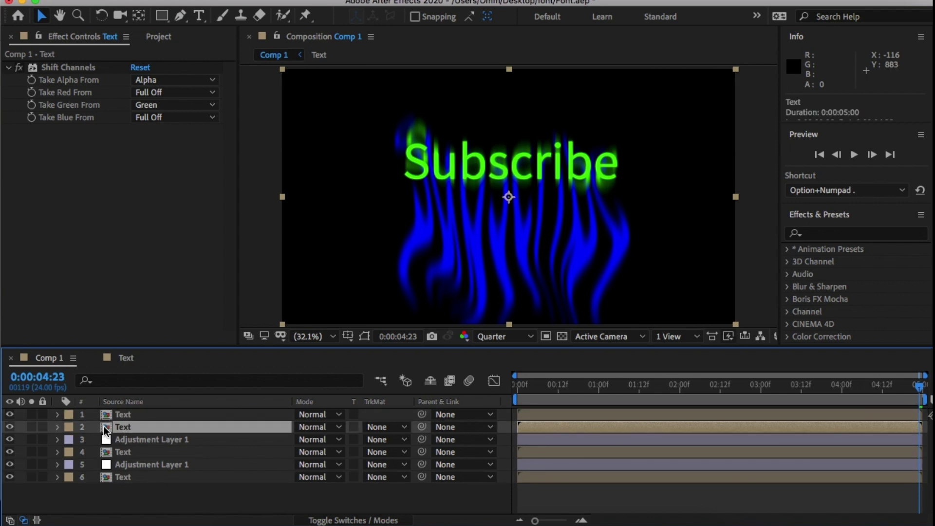
- In Shift Channels, take Red from Red and set Green to Full Off
{"action": "left_click", "coordinate": [182, 92]}
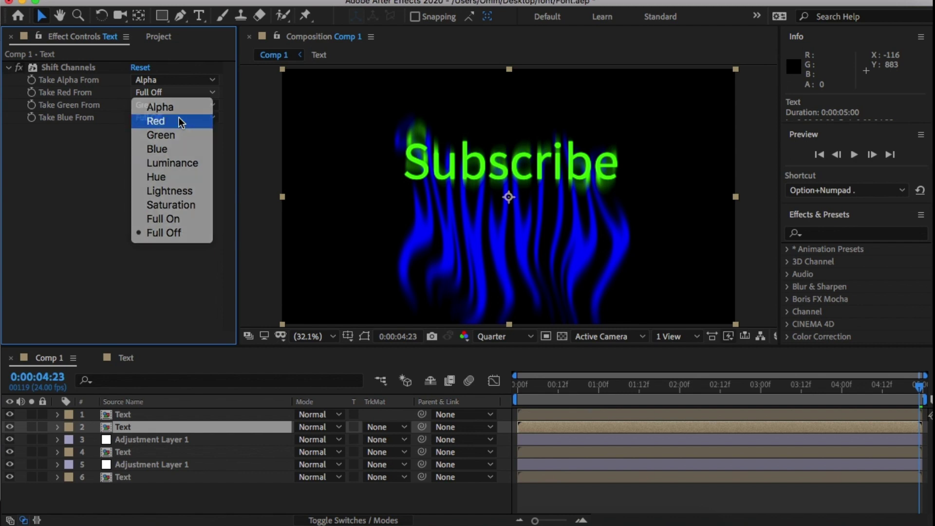
{"action": "left_click", "coordinate": [183, 122]}
{"action": "left_click", "coordinate": [168, 106]}
{"action": "left_click", "coordinate": [181, 245]}
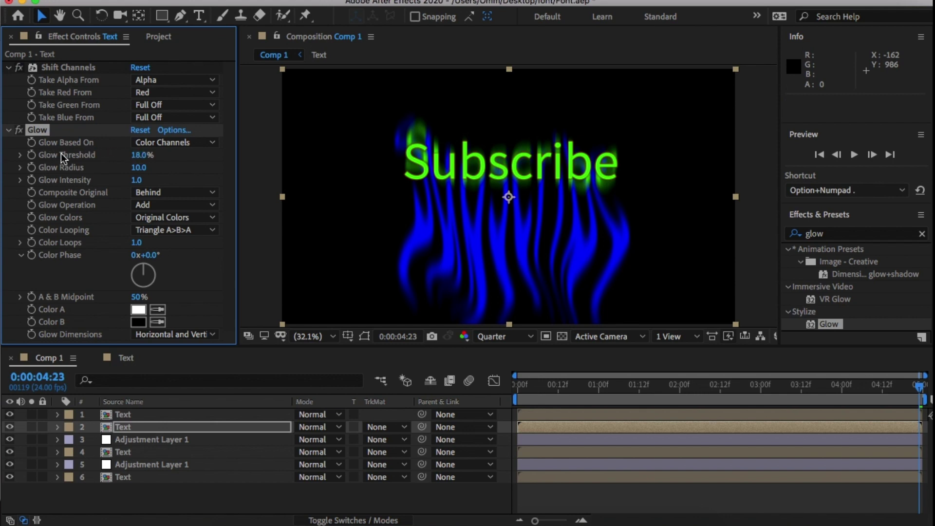
- Hide the top Text layer and set the Glow radius to 15
{"action": "left_click", "coordinate": [9, 414]}
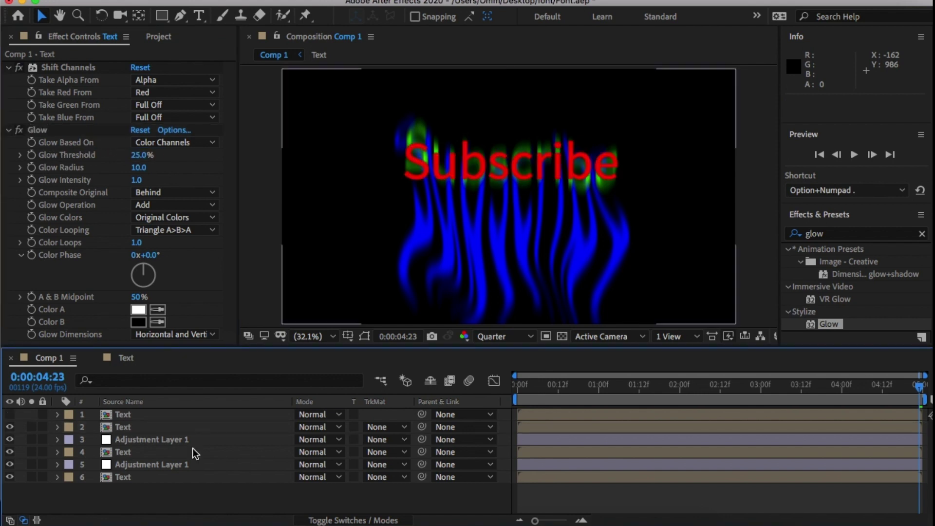
{"action": "left_click", "coordinate": [138, 167]}
{"action": "type", "text": "15"}
{"action": "key", "text": "Return"}
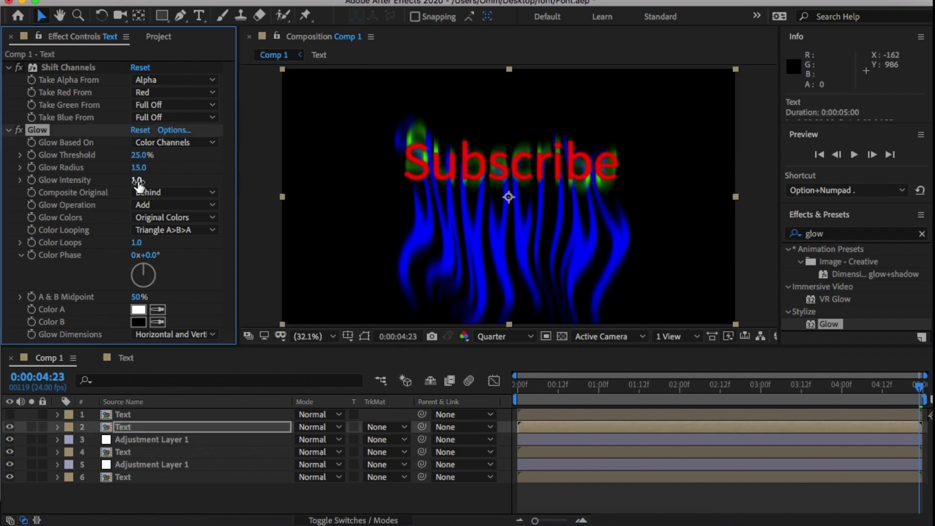
- Make the top Text layer take Blue from Blue with Green Full Off, and set Glow threshold to 48%
{"action": "key", "text": "super+Up"}
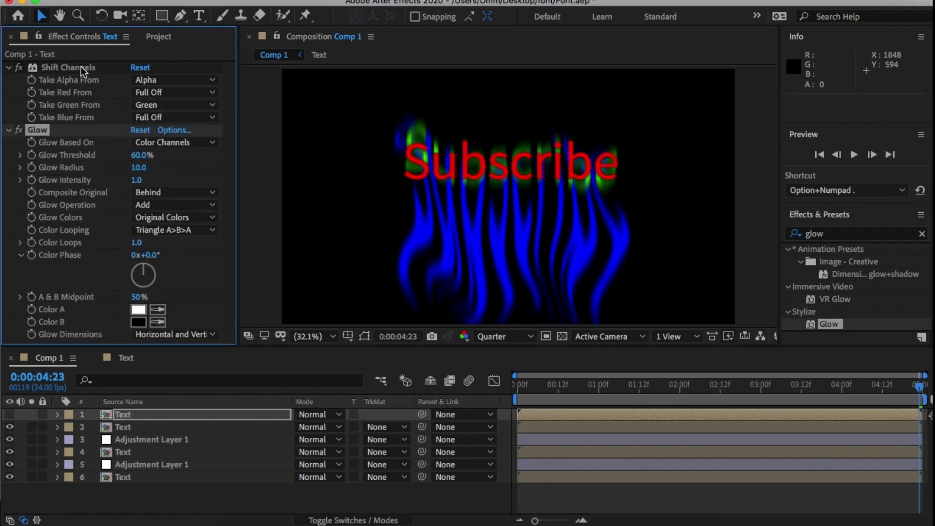
{"action": "left_click", "coordinate": [195, 118]}
{"action": "left_click", "coordinate": [197, 173]}
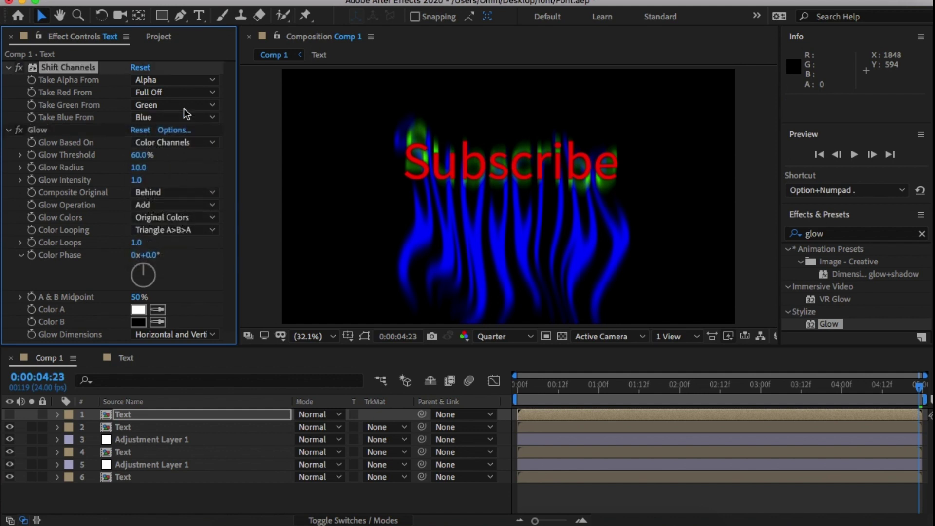
{"action": "left_click", "coordinate": [186, 114]}
{"action": "left_click", "coordinate": [188, 244]}
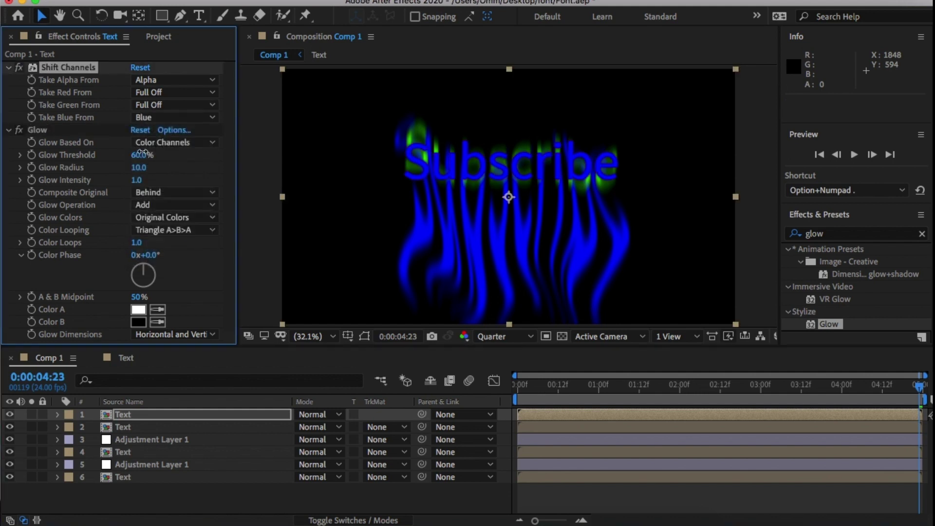
{"action": "type", "text": "48"}
{"action": "key", "text": "Return"}
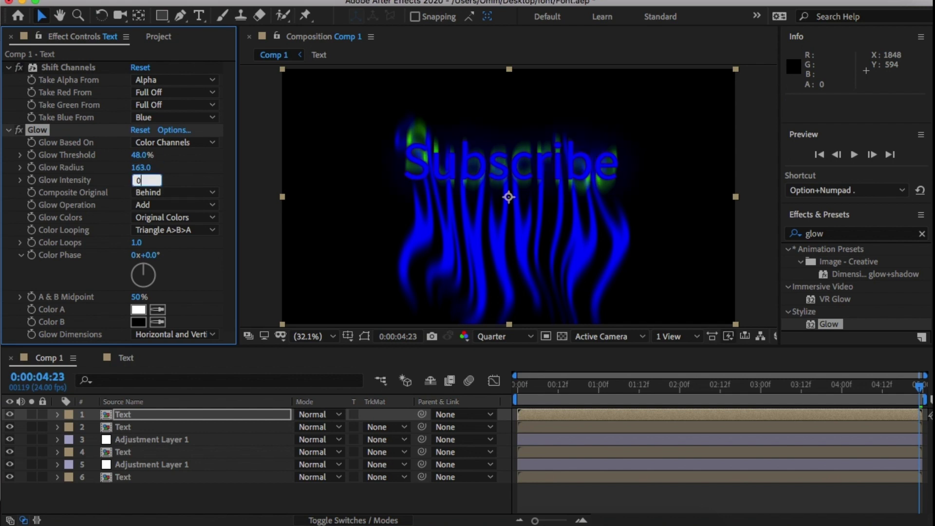
- Set the top Text layer to Screen blend mode and duplicate Adjustment Layer 1 to the top of the stack
{"action": "left_click", "coordinate": [329, 415]}
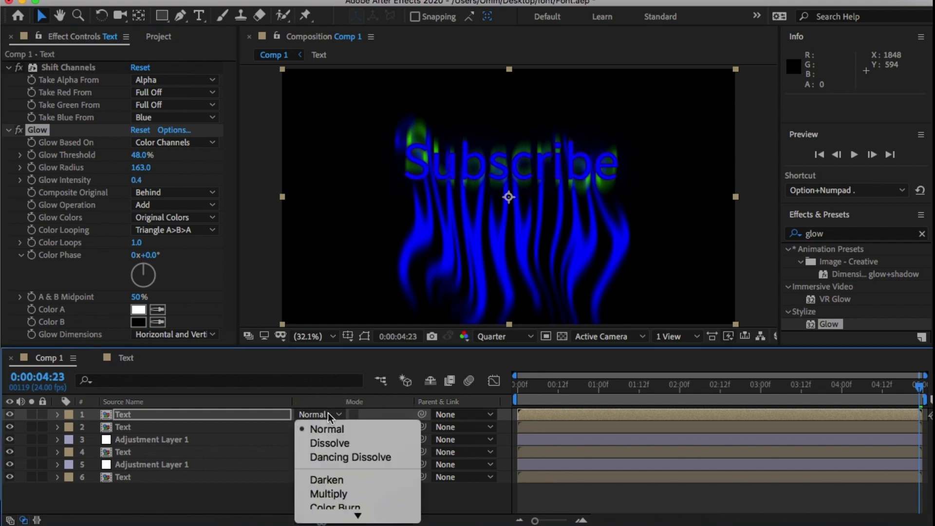
{"action": "scroll", "coordinate": [331, 417], "scroll_direction": "down", "scroll_amount": 5}
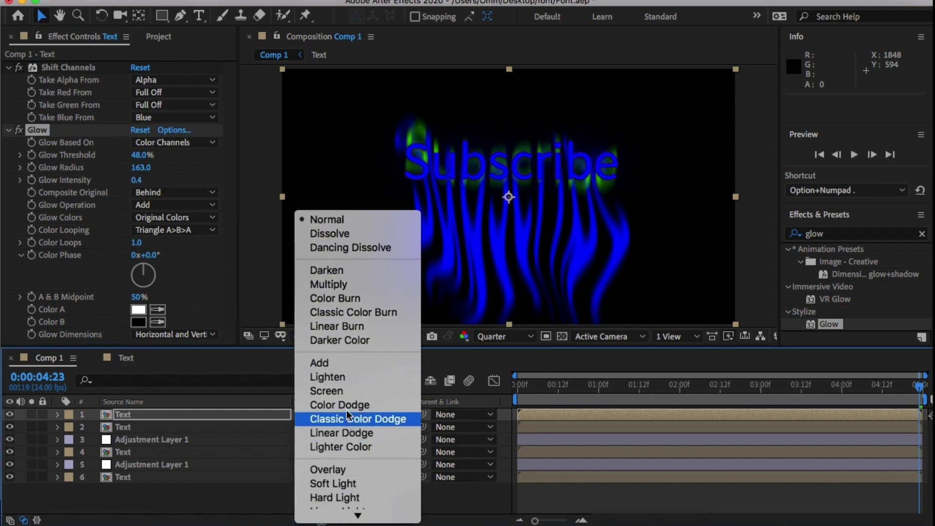
{"action": "left_click", "coordinate": [341, 391]}
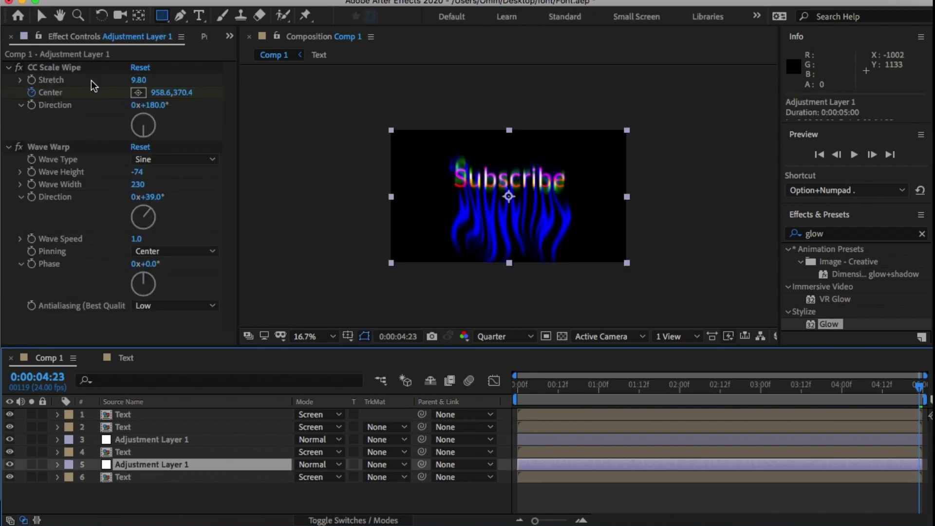
{"action": "key", "text": "super+d"}
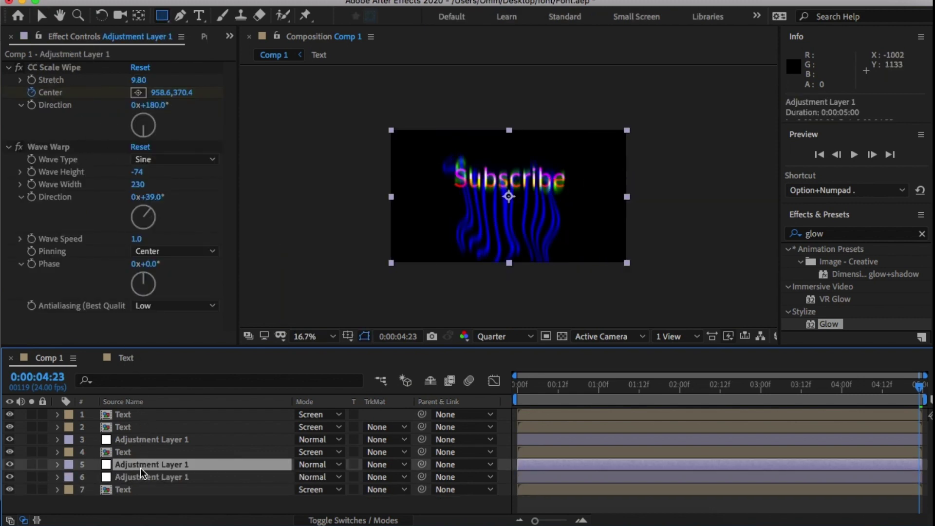
{"action": "left_click_drag", "start_coordinate": [141, 465], "coordinate": [141, 414]}
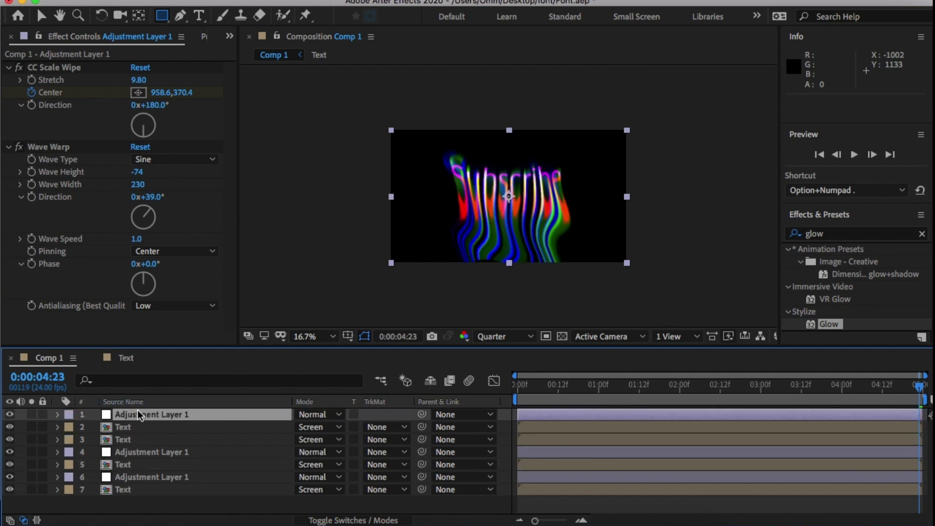
- Give the top Wave Warp height 52, width 397 and a direction near 169°, then collapse it
{"action": "left_click", "coordinate": [141, 173]}
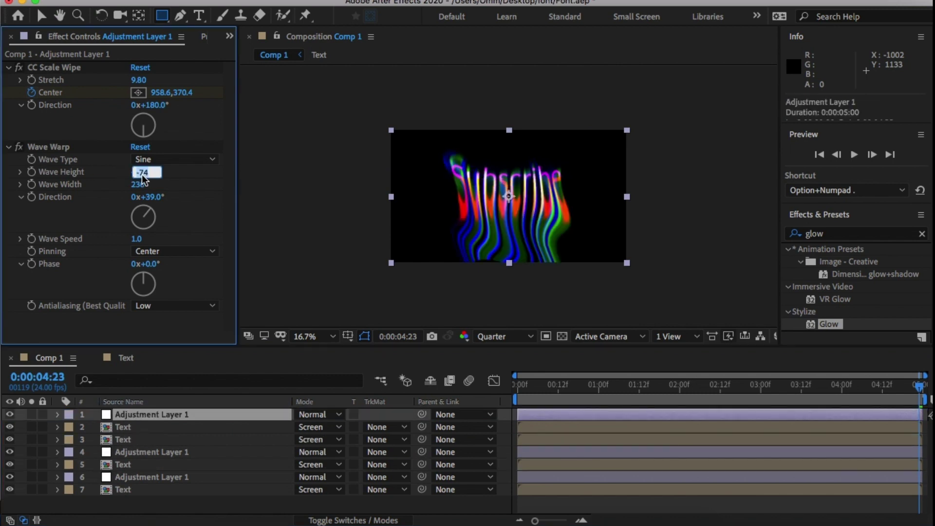
{"action": "key", "text": "Return"}
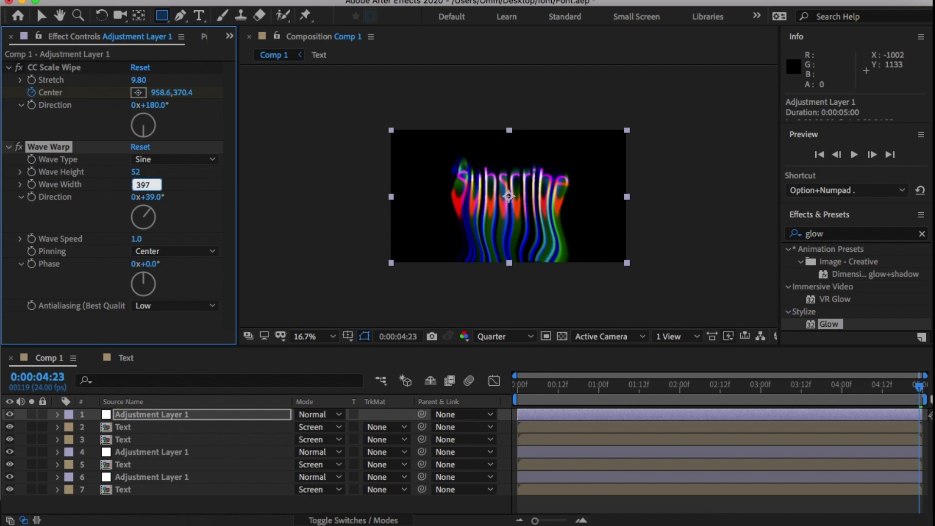
{"action": "type", "text": "397"}
{"action": "key", "text": "Return"}
{"action": "left_click_drag", "start_coordinate": [143, 217], "coordinate": [96, 148]}
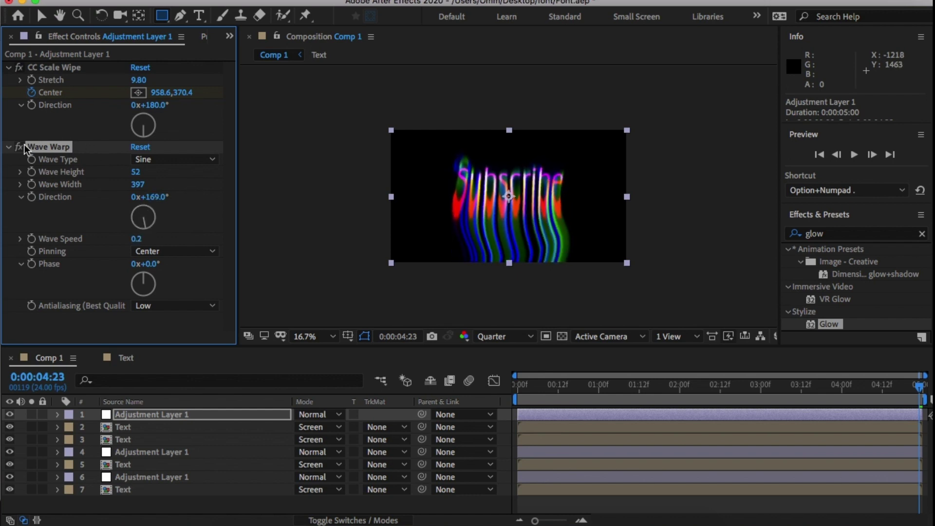
{"action": "left_click", "coordinate": [8, 147]}
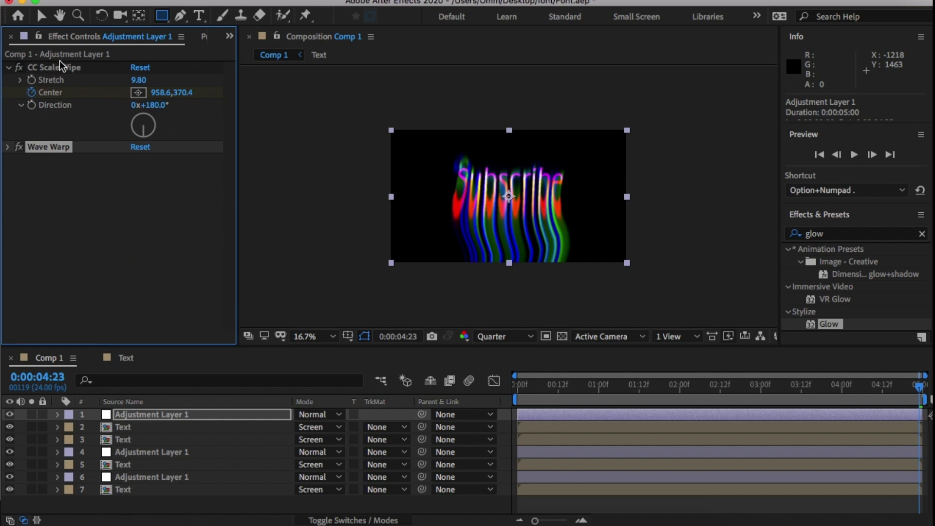
- Move CC Scale Wipe below Wave Warp in the top adjustment layer's effect stack
{"action": "left_click_drag", "start_coordinate": [61, 66], "coordinate": [59, 184]}
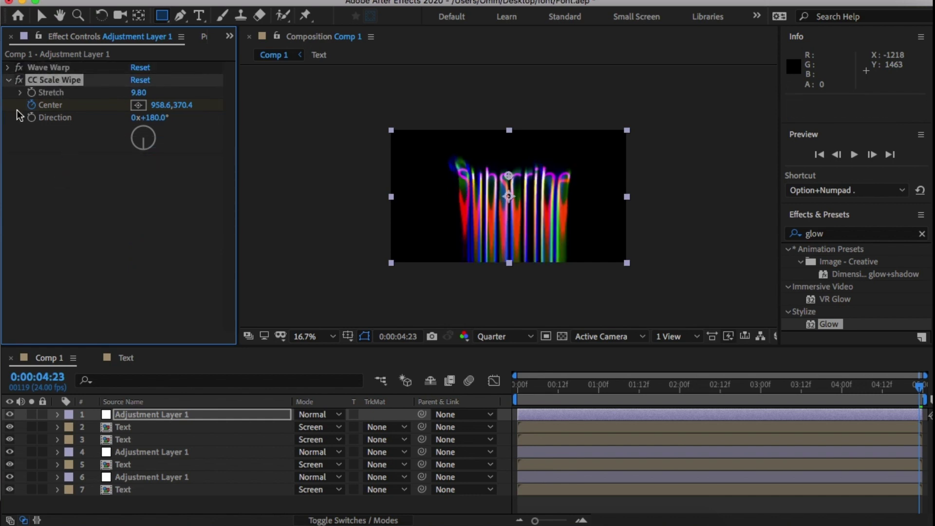
{"action": "left_click", "coordinate": [9, 82]}
{"action": "left_click", "coordinate": [8, 82]}
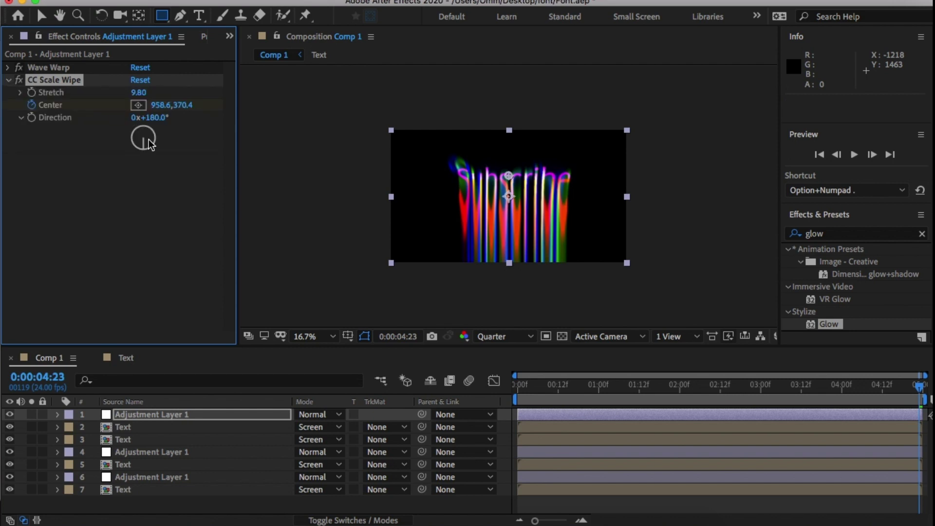